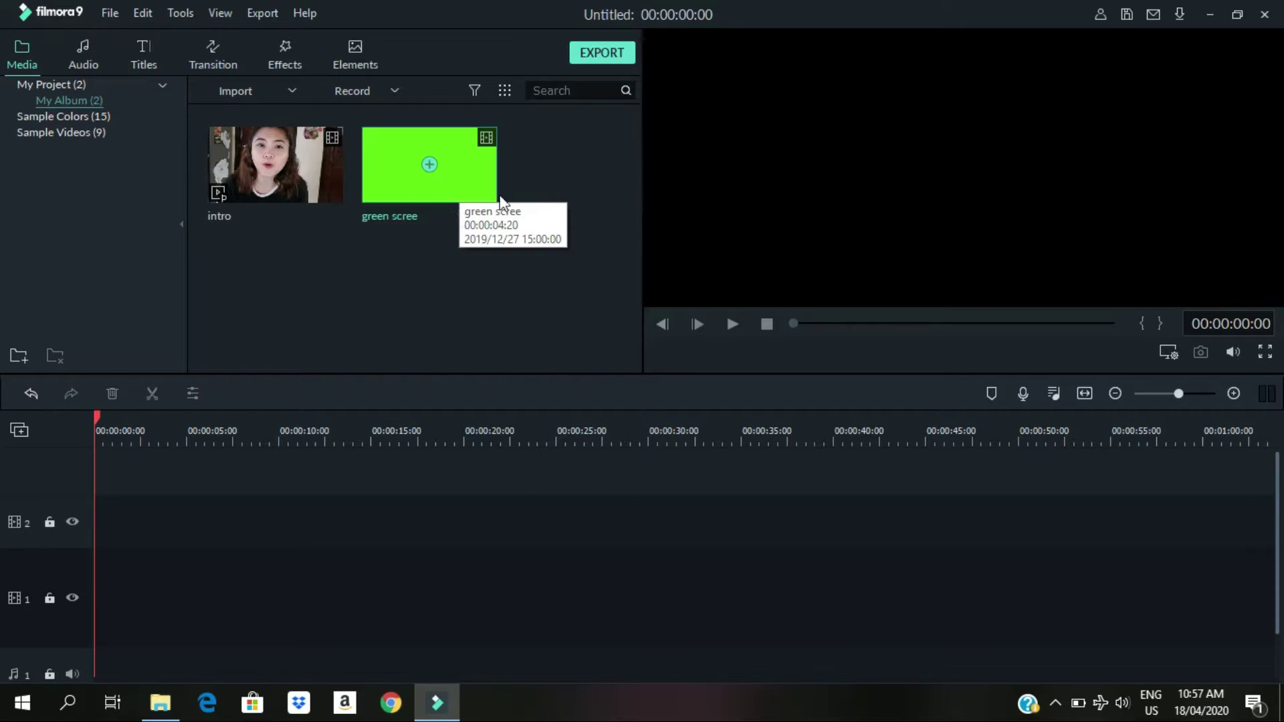
pyautogui.click(644, 218)
pyautogui.click(573, 199)
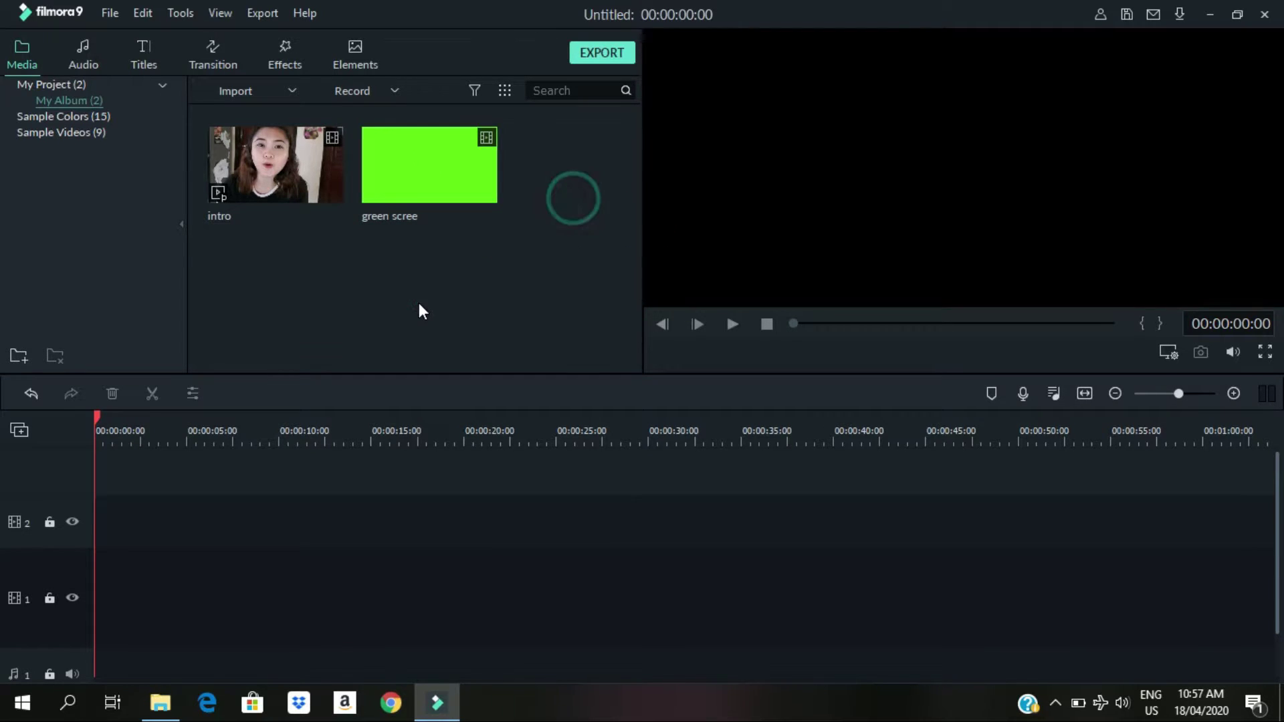
pyautogui.click(419, 303)
pyautogui.click(549, 160)
pyautogui.click(426, 277)
# - Add the intro clip to video track 1 at the start of the timeline
pyautogui.click(305, 179)
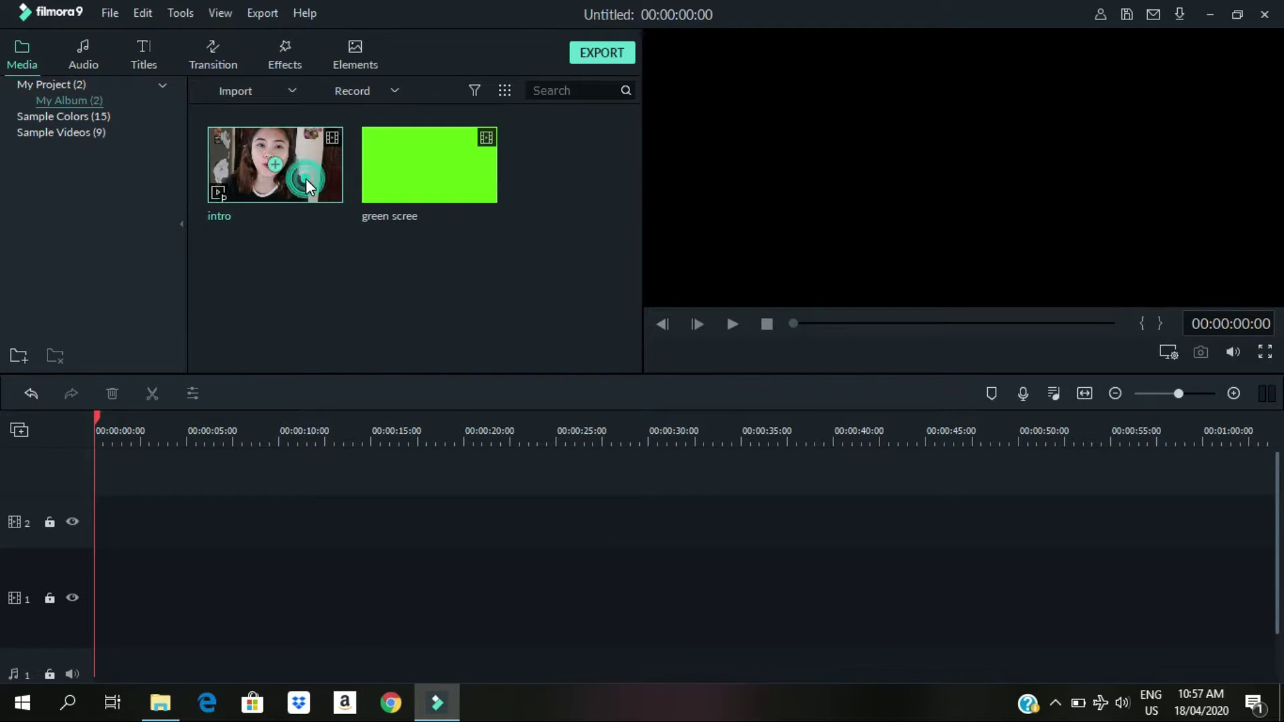
pyautogui.click(274, 164)
pyautogui.click(695, 373)
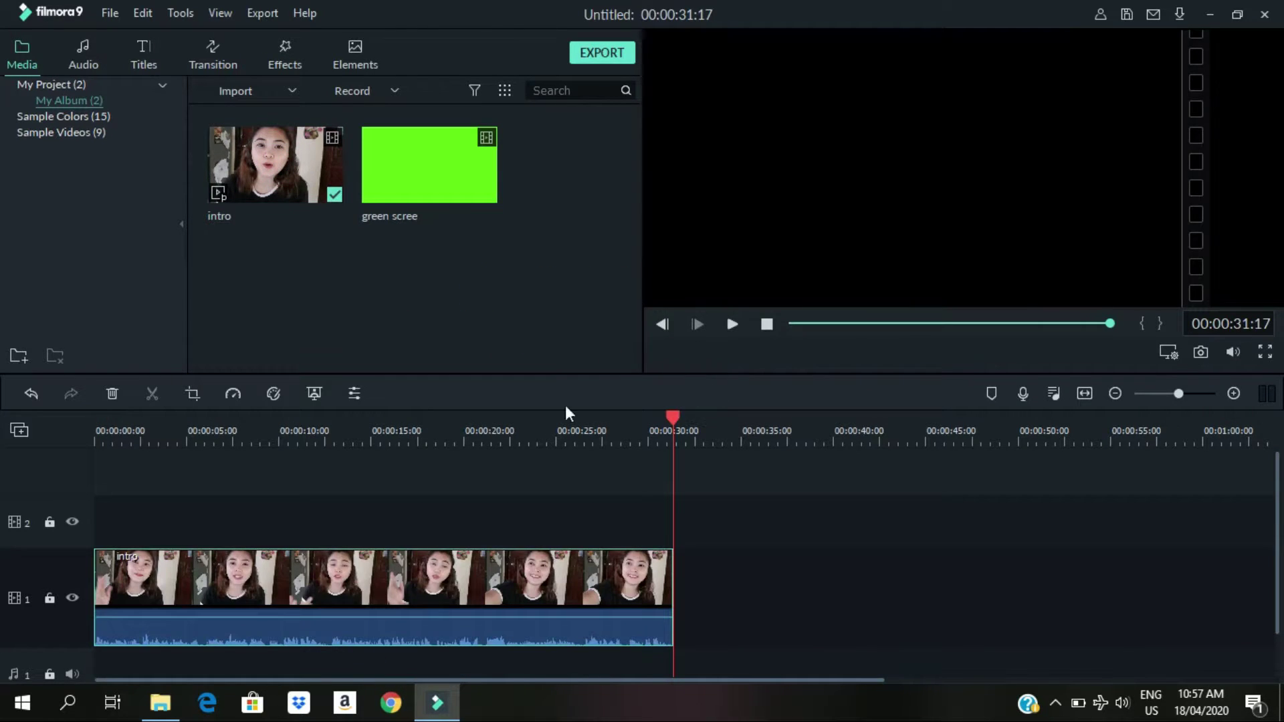
# - Play the intro clip from the beginning and place a marker on it at 00:00:05:47
pyautogui.press('Home')
pyautogui.press('XF86AudioRaiseVolume')
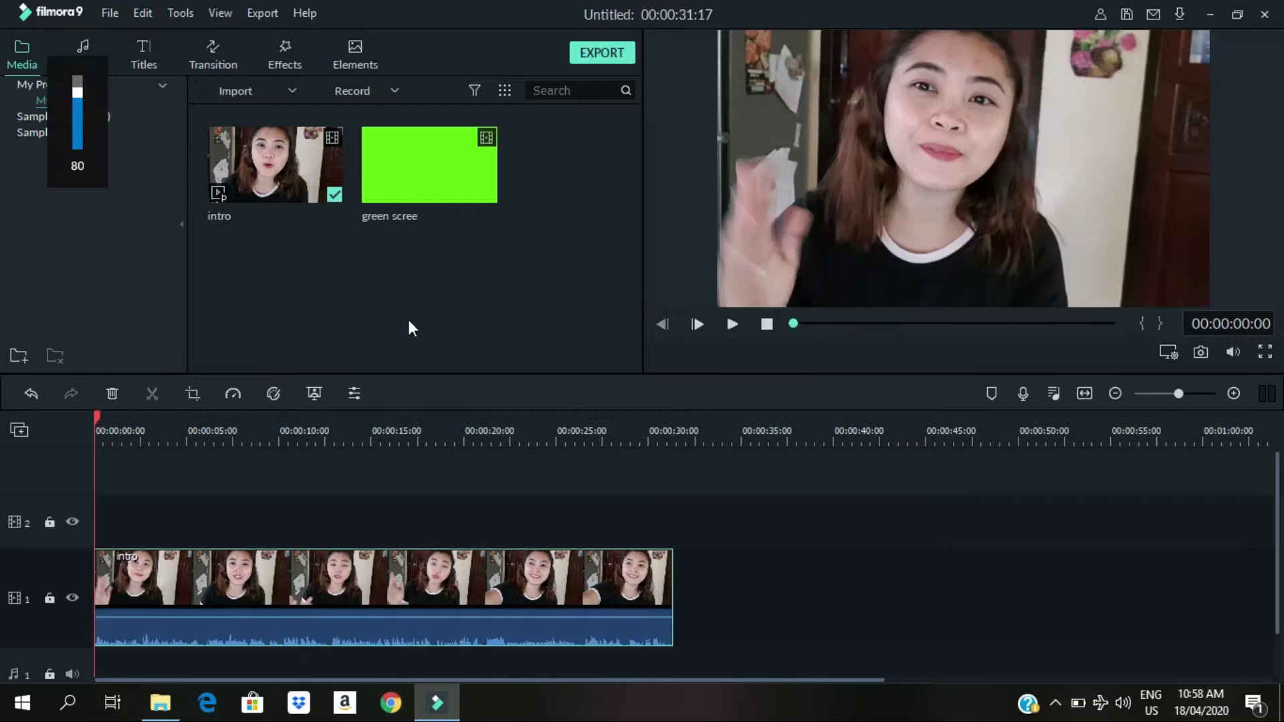
pyautogui.click(731, 325)
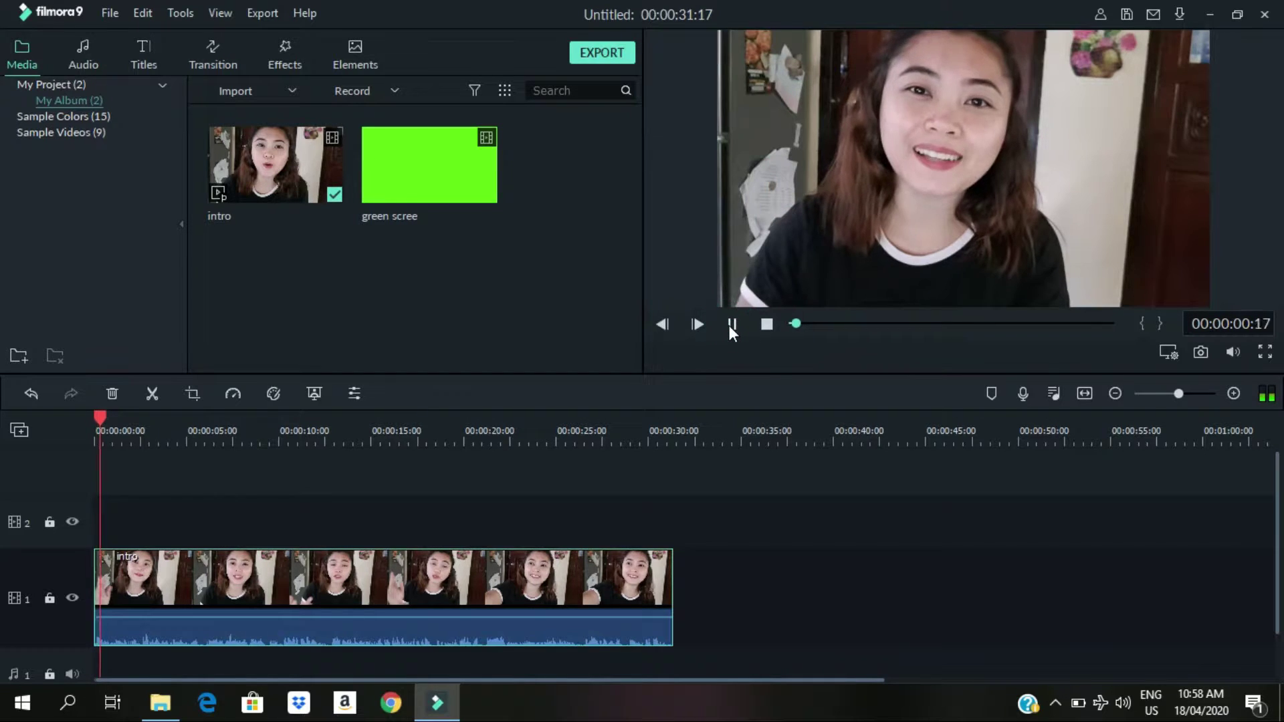
pyautogui.press('XF86AudioRaiseVolume')
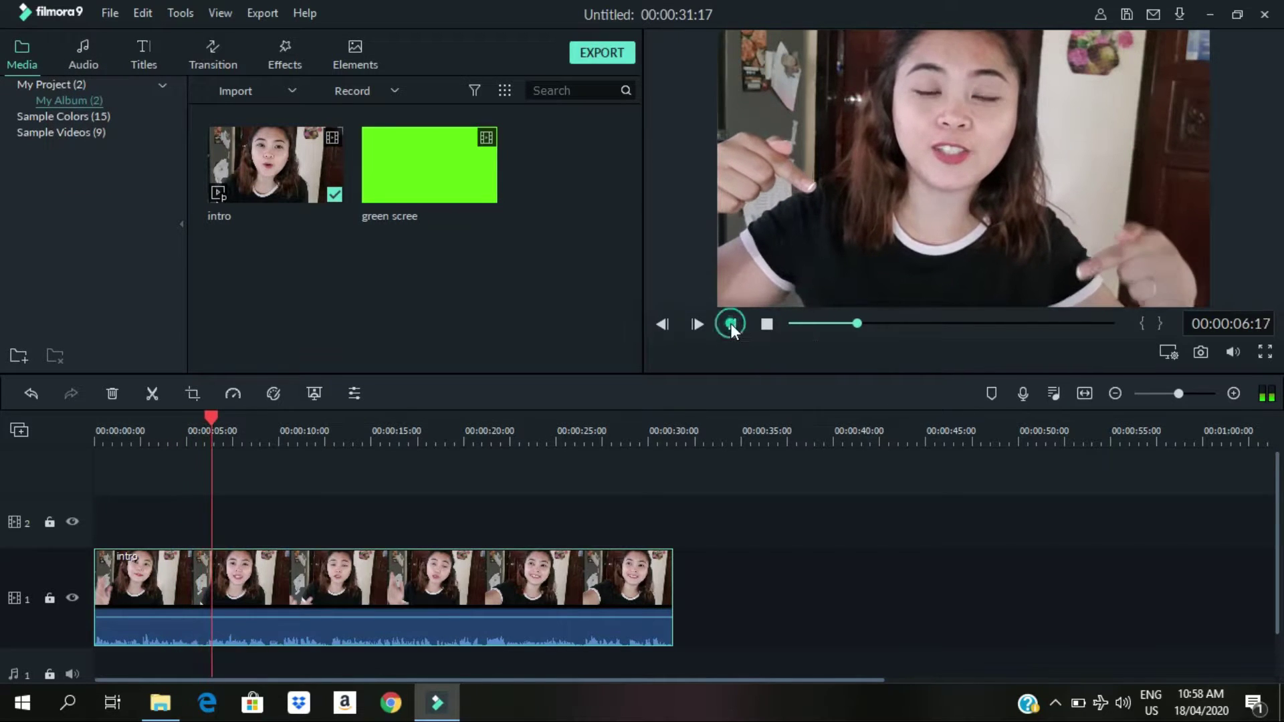
pyautogui.click(731, 324)
pyautogui.moveTo(213, 415); pyautogui.dragTo(203, 413)
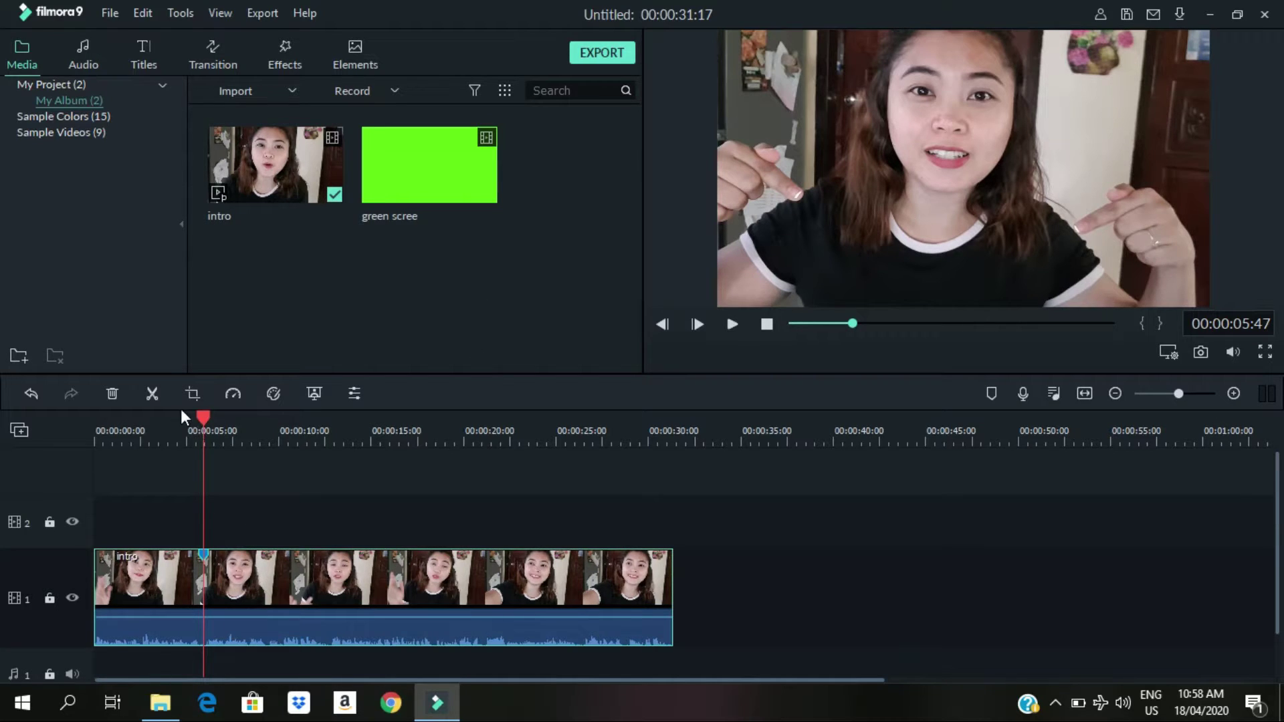
# - Add the green scree clip after the intro clip and move it to track 2 so it starts at the marker
pyautogui.moveTo(202, 416); pyautogui.dragTo(676, 418)
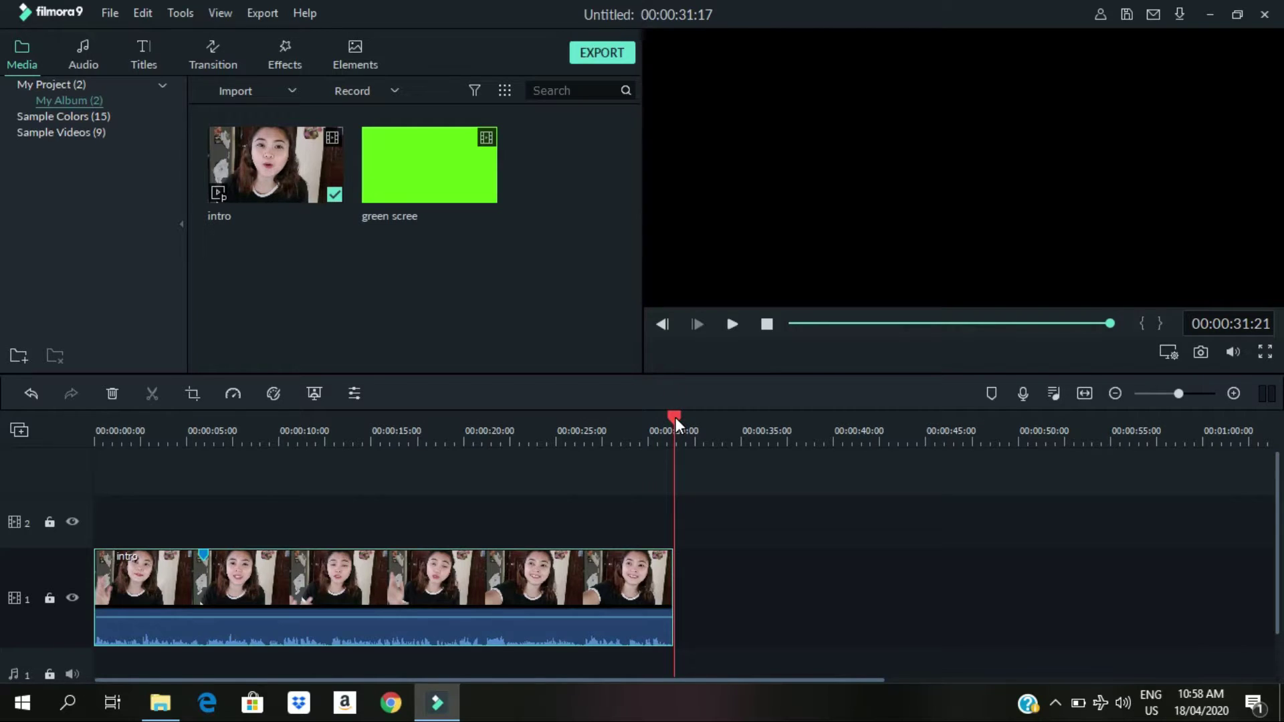
pyautogui.click(479, 175)
pyautogui.rightClick(479, 174)
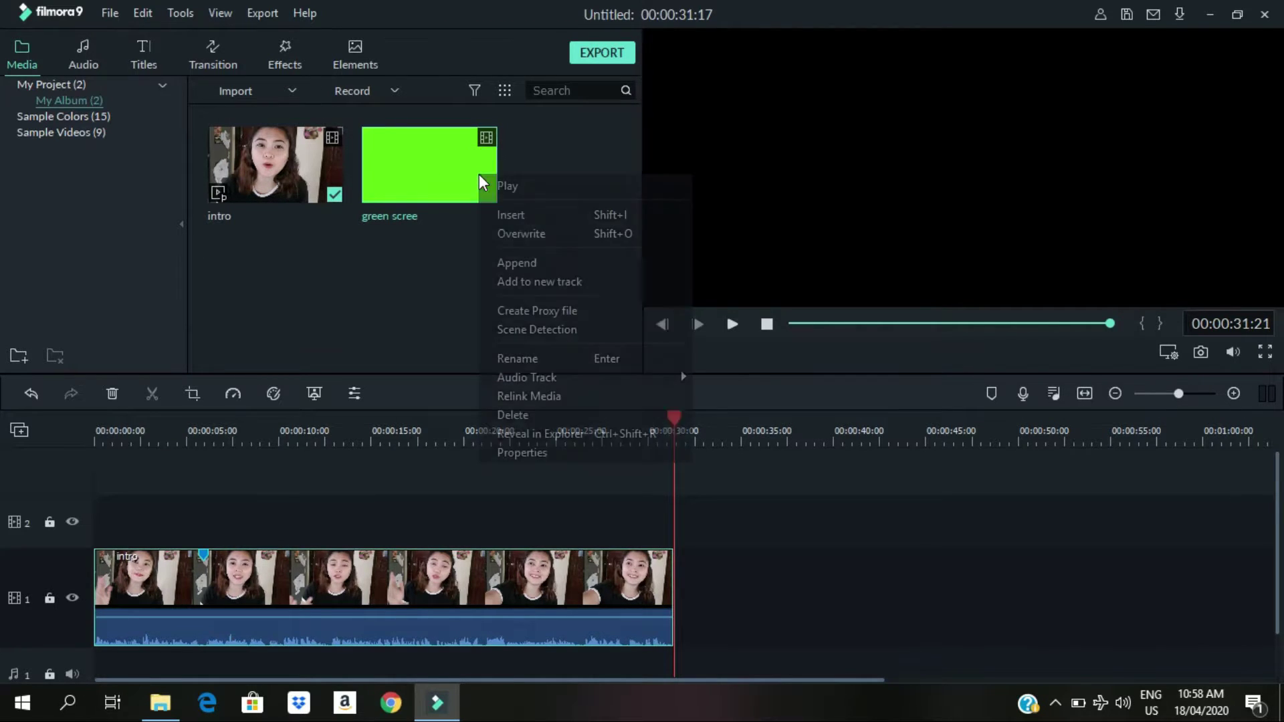
pyautogui.click(520, 234)
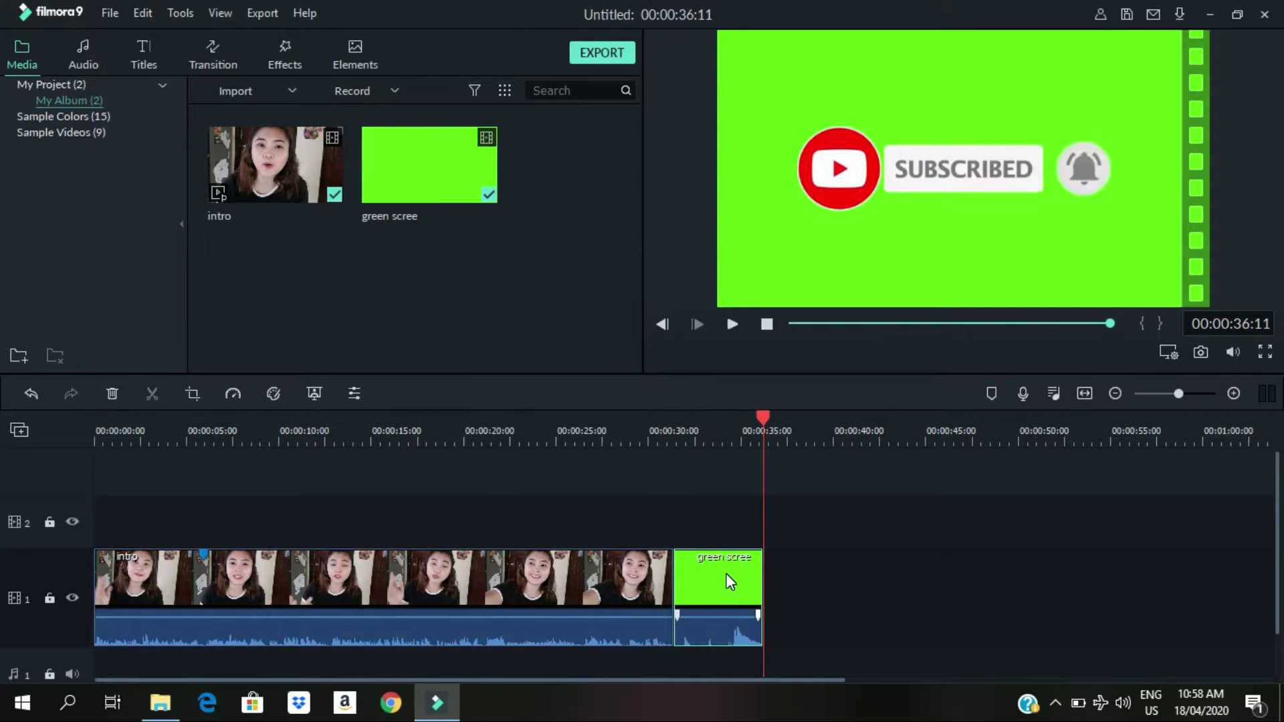
pyautogui.moveTo(727, 575); pyautogui.dragTo(254, 523)
# - Play the timeline from the start through the green scree clip to check its timing
pyautogui.moveTo(766, 413); pyautogui.dragTo(68, 438)
pyautogui.click(736, 324)
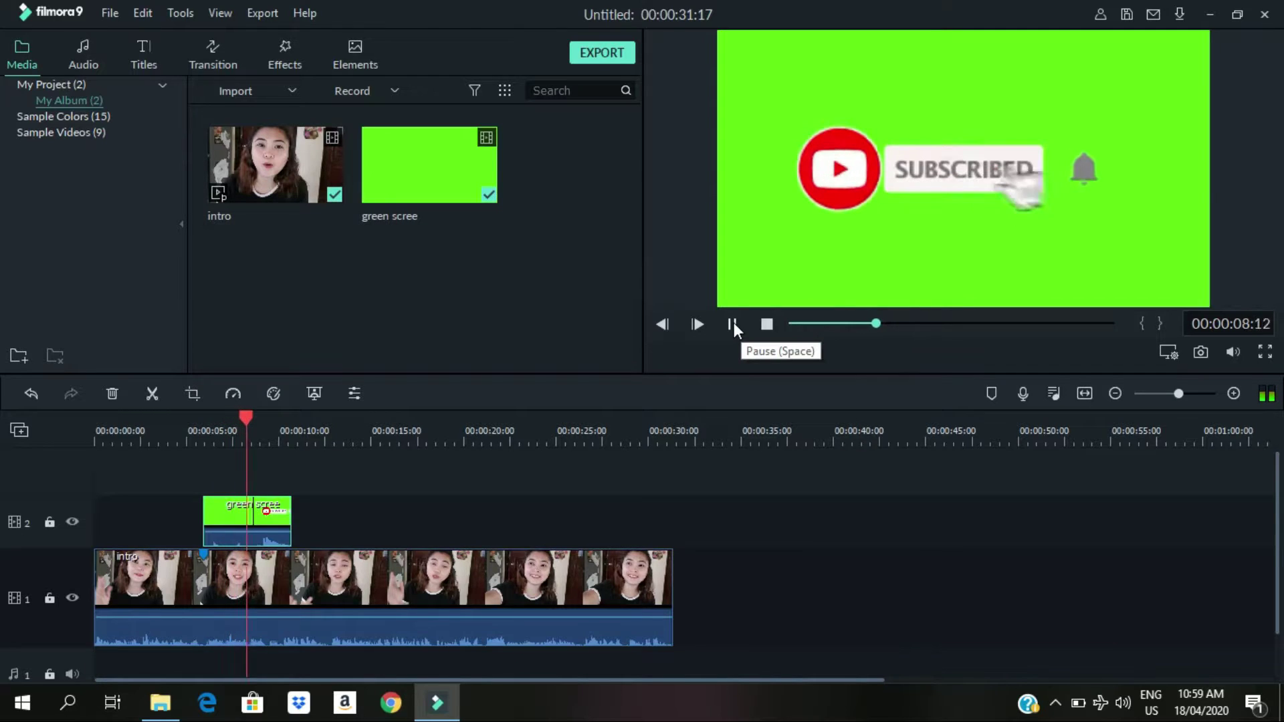
pyautogui.click(732, 324)
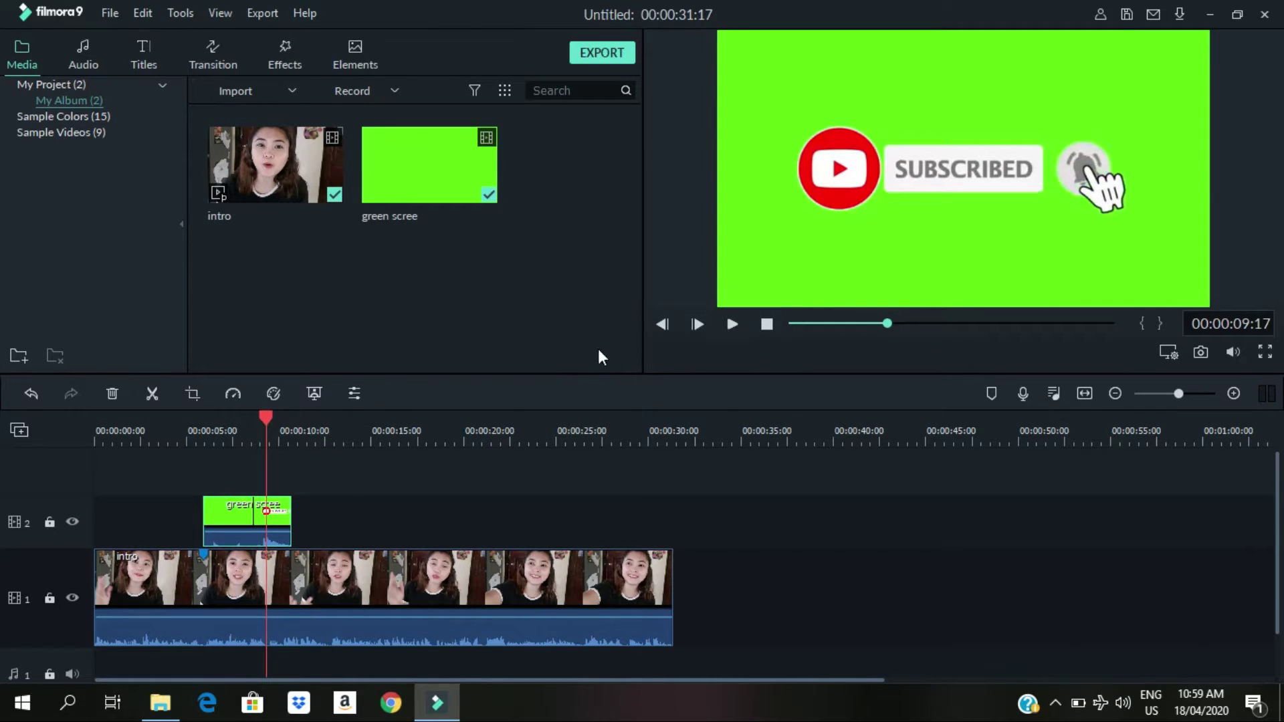
# - Shift the green scree clip on track 2 slightly earlier so it starts just before the marker
pyautogui.moveTo(227, 532)
pyautogui.moveTo(519, 430); pyautogui.dragTo(846, 427)
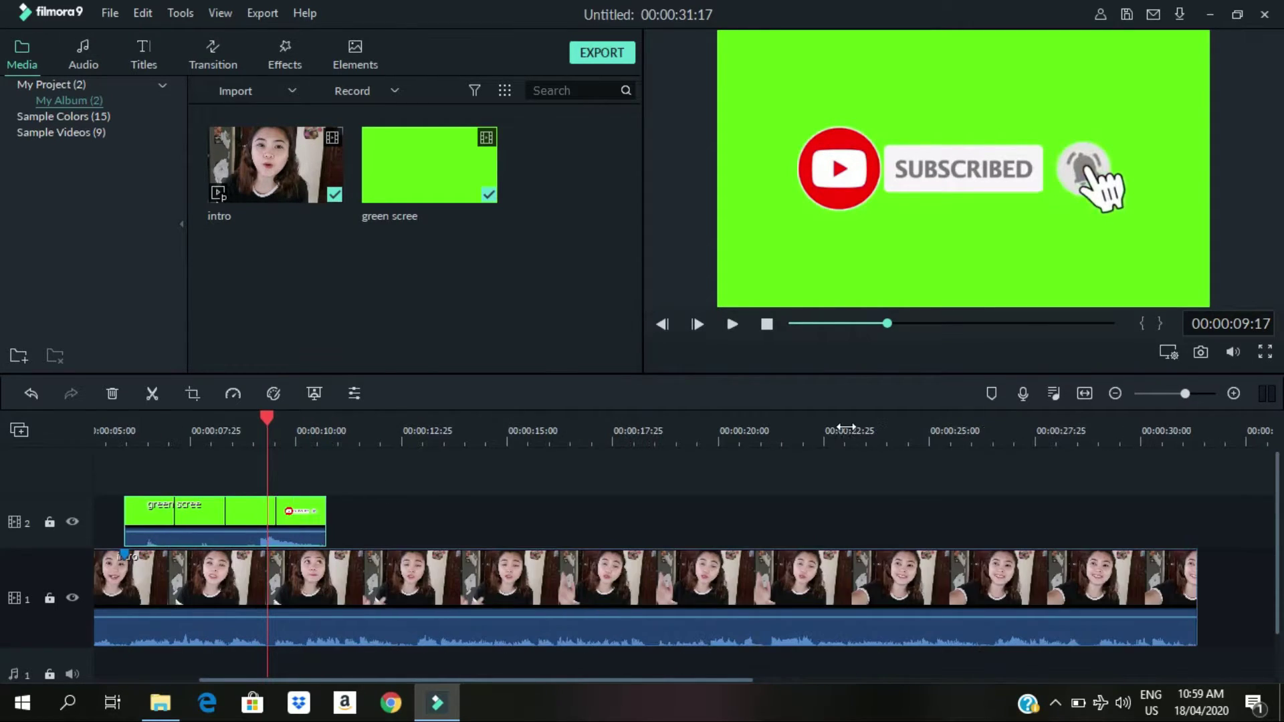
pyautogui.click(194, 507)
pyautogui.moveTo(192, 506); pyautogui.dragTo(186, 508)
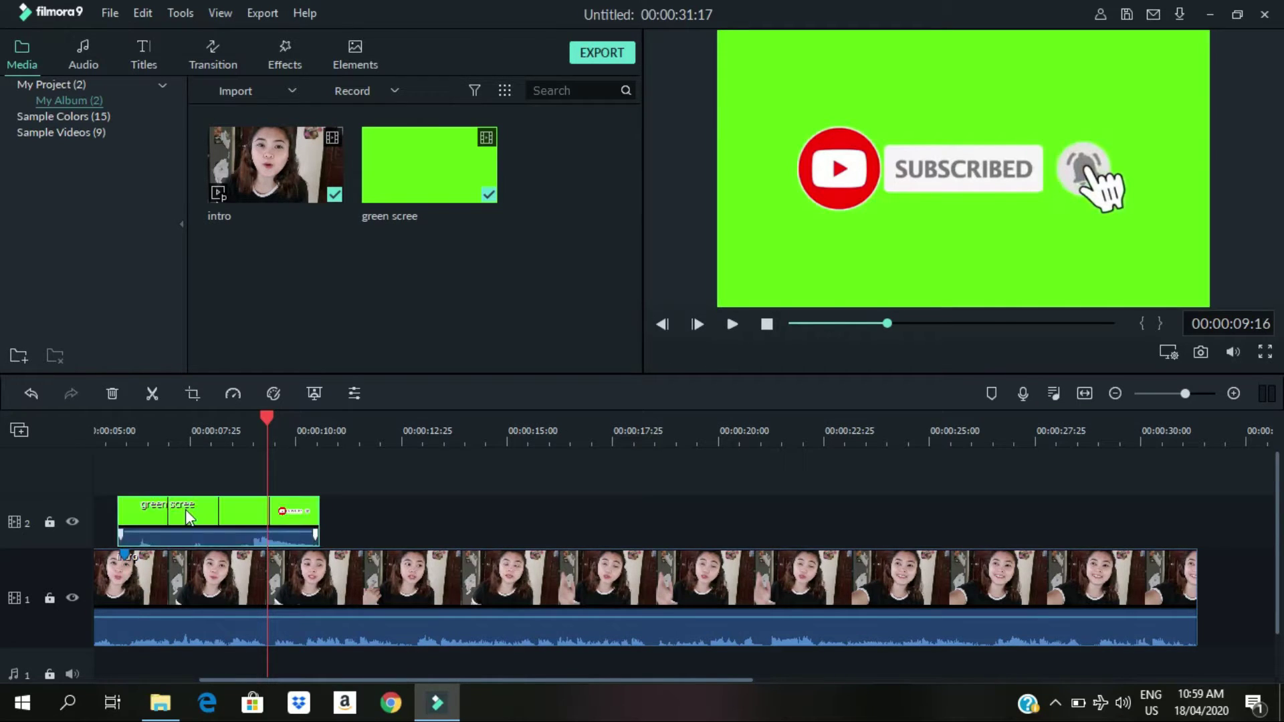
# - Apply the Green Screen chroma key to the green scree clip on track 2 with its default settings
pyautogui.moveTo(264, 417); pyautogui.dragTo(94, 433)
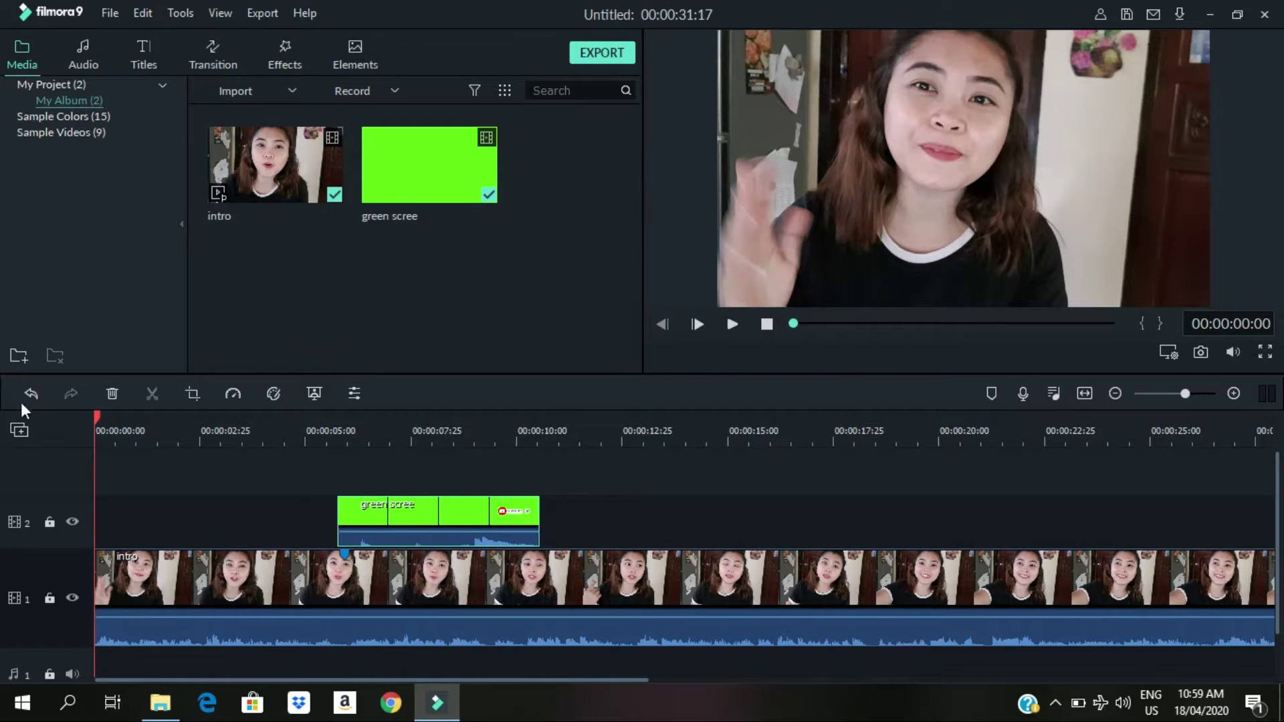
pyautogui.click(96, 414)
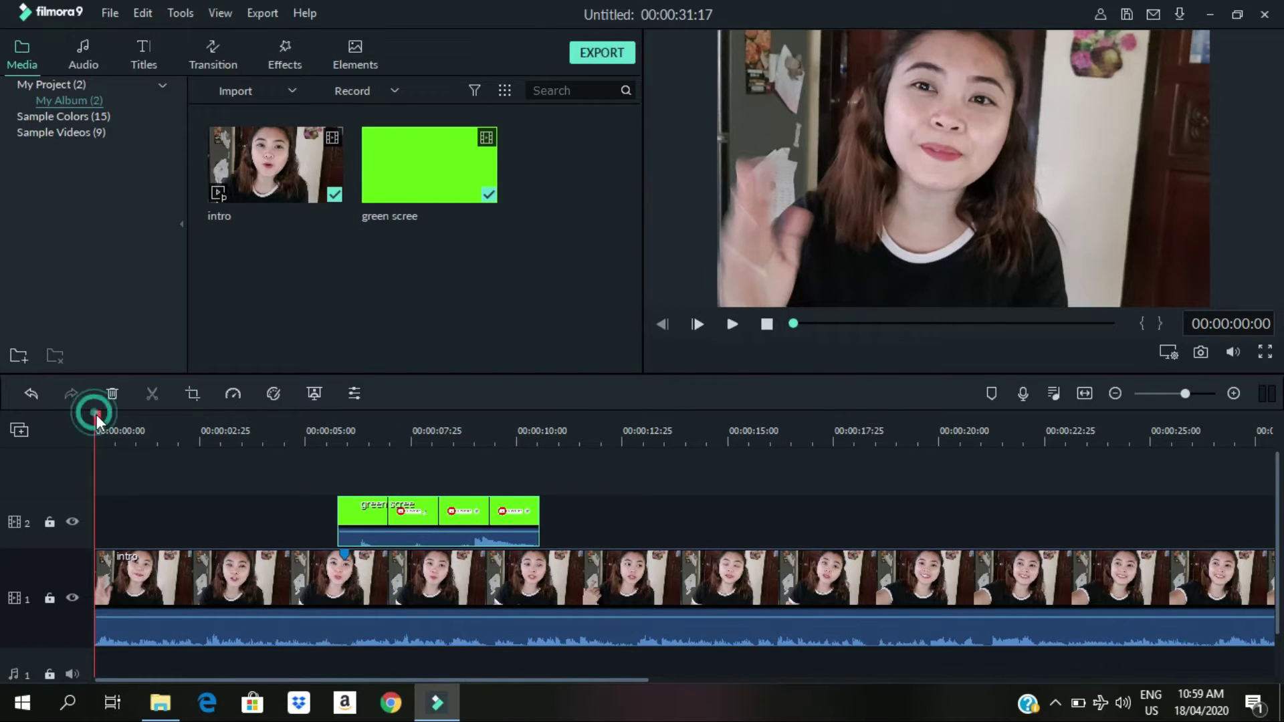
pyautogui.click(491, 512)
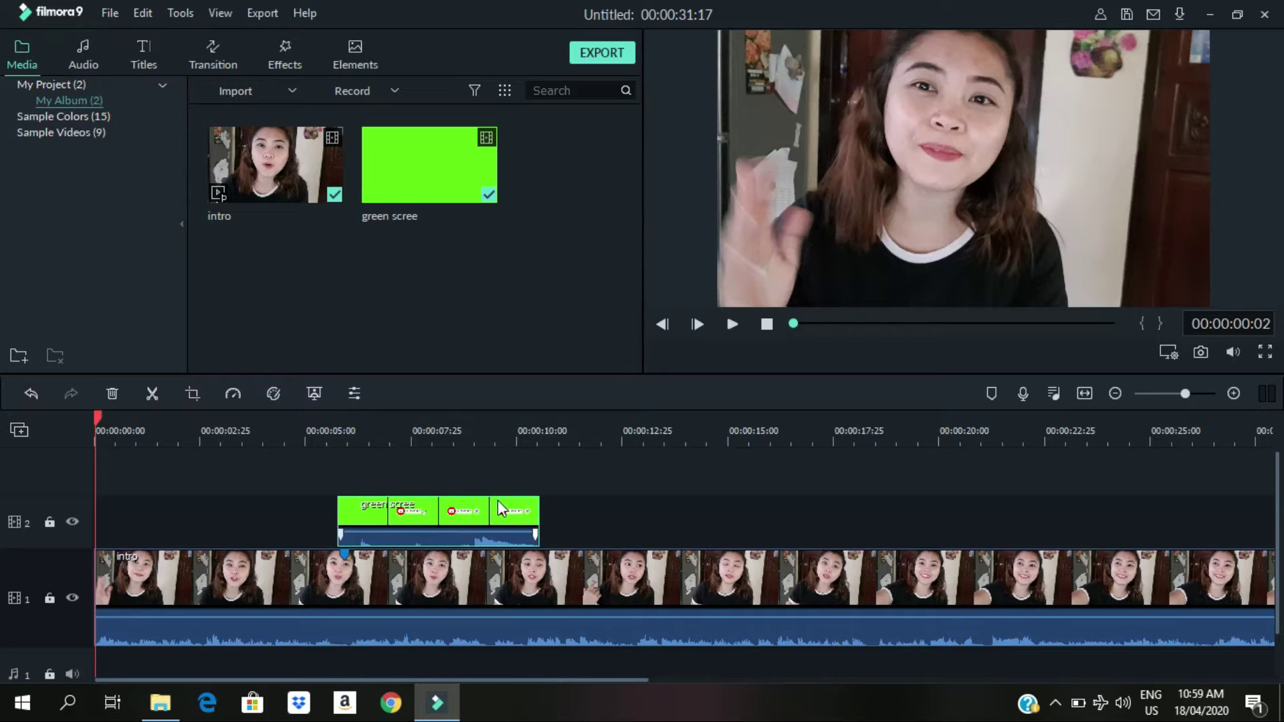
pyautogui.rightClick(516, 504)
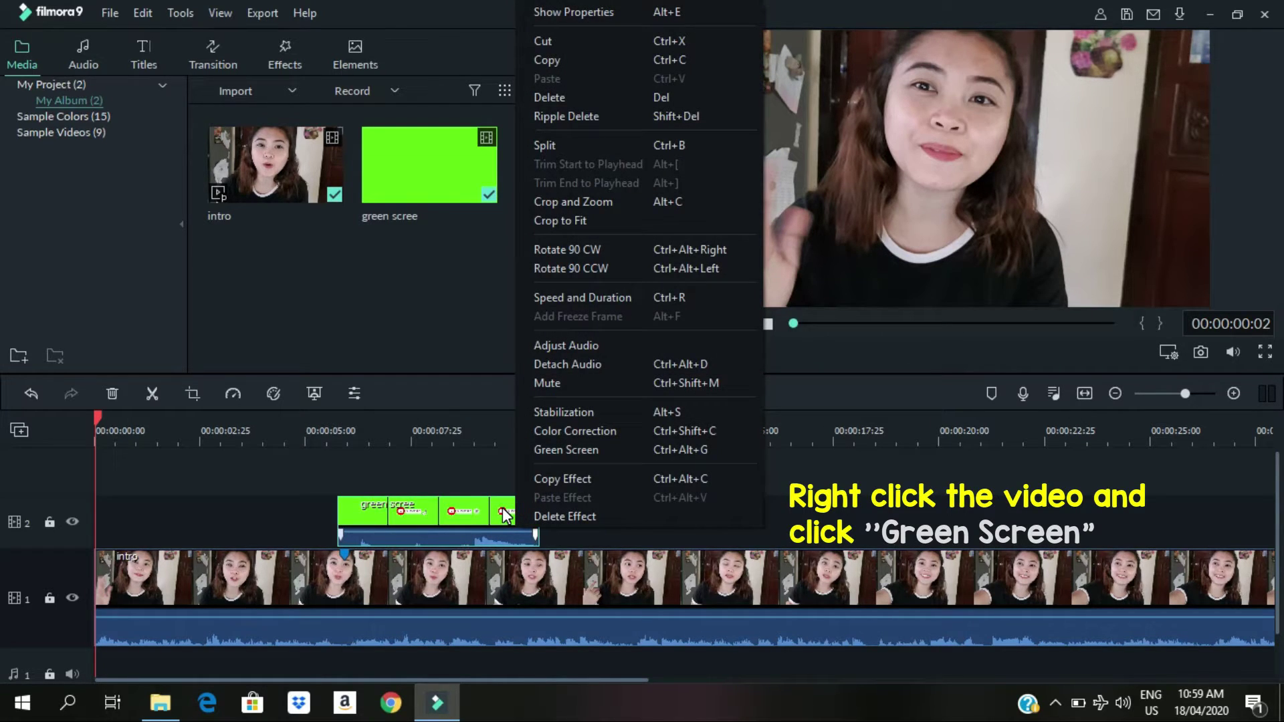
pyautogui.click(586, 452)
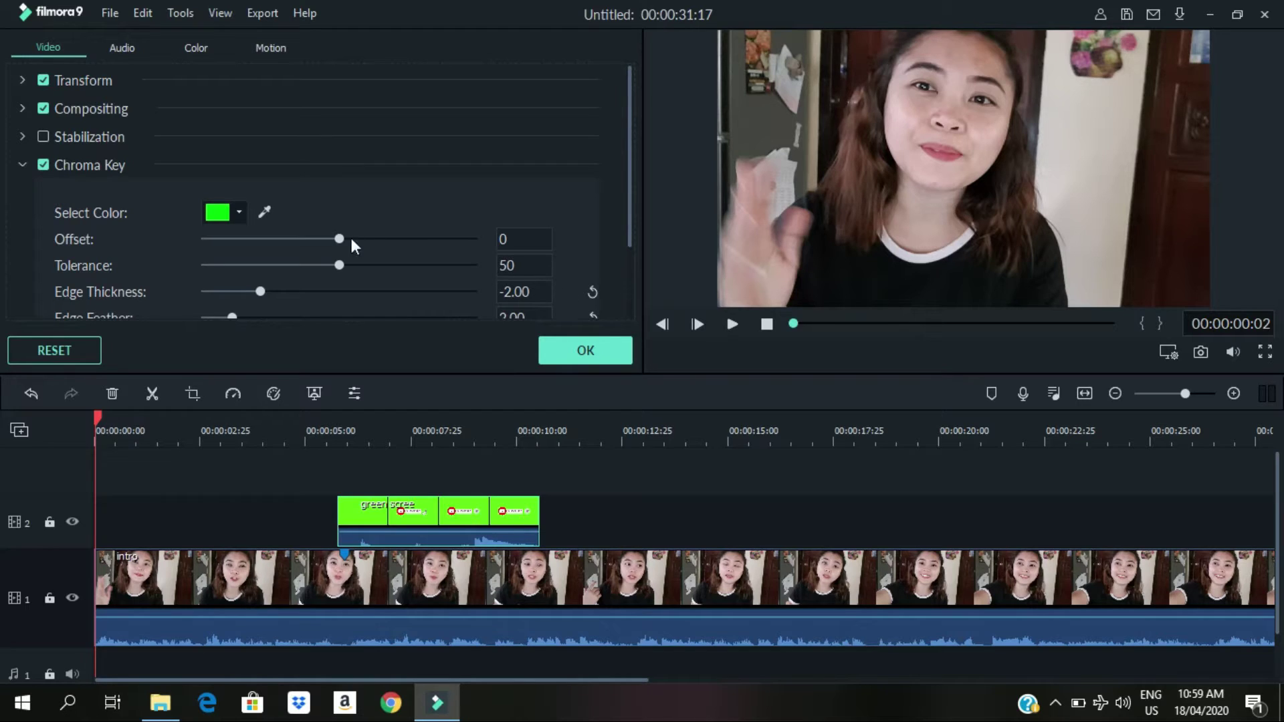
pyautogui.click(591, 355)
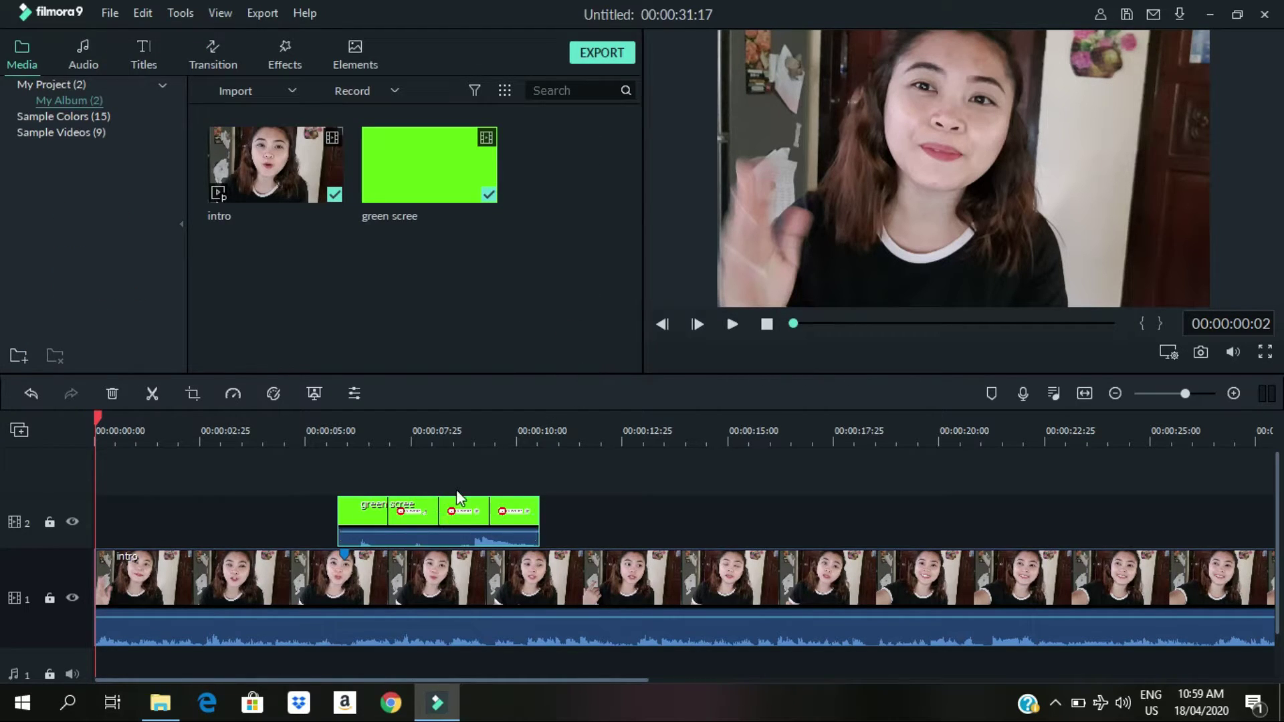
# - Play the section from 00:00:05:30 to check the keyed subscribe overlay over the intro video
pyautogui.moveTo(99, 415); pyautogui.dragTo(331, 435)
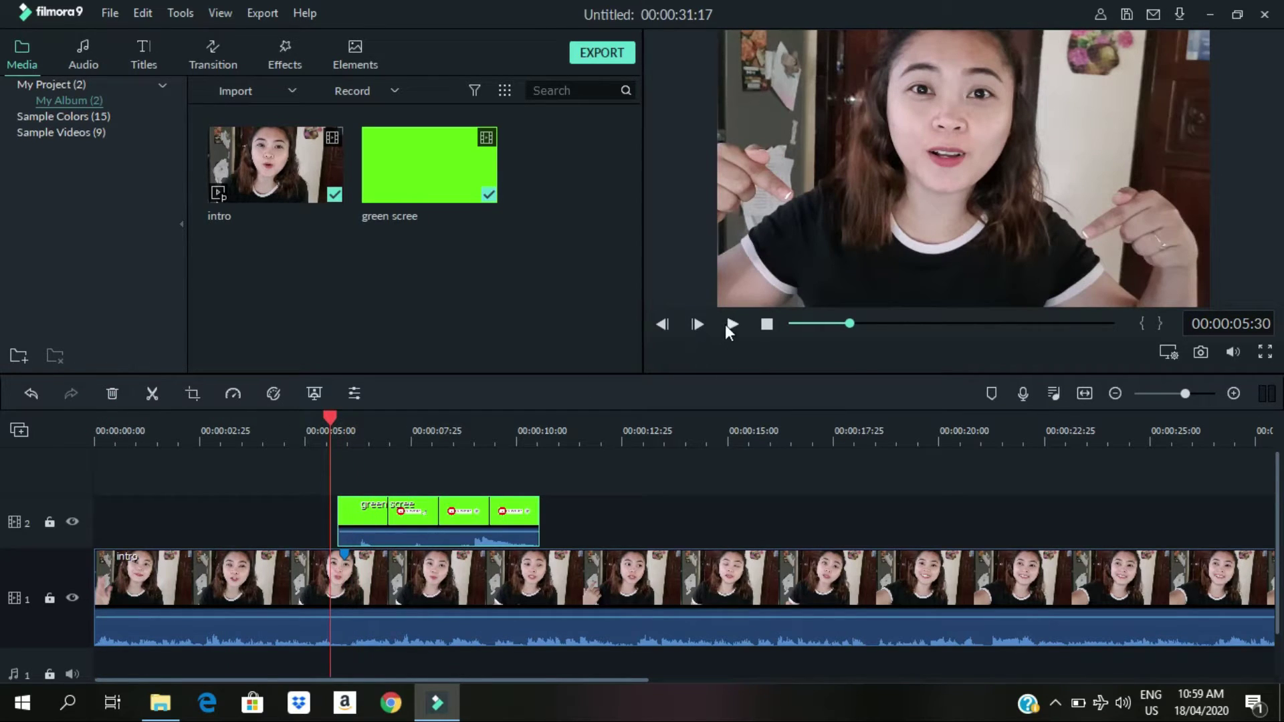
pyautogui.click(730, 324)
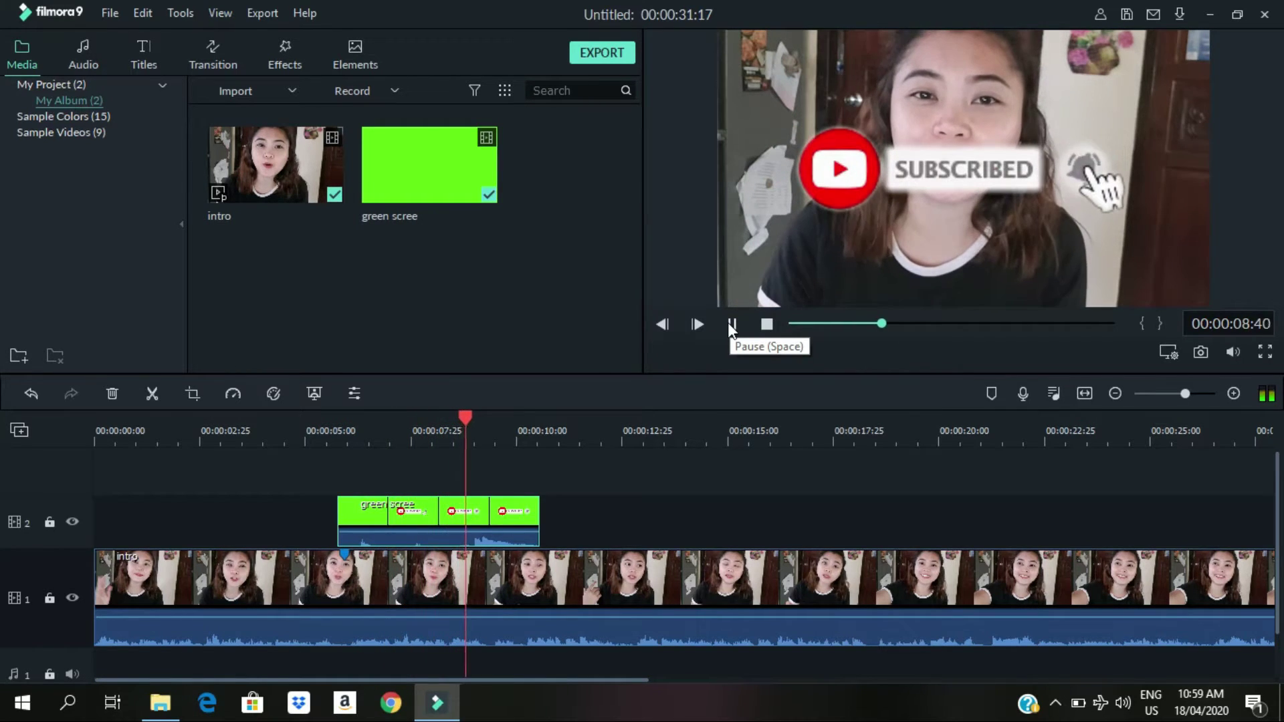
pyautogui.click(728, 324)
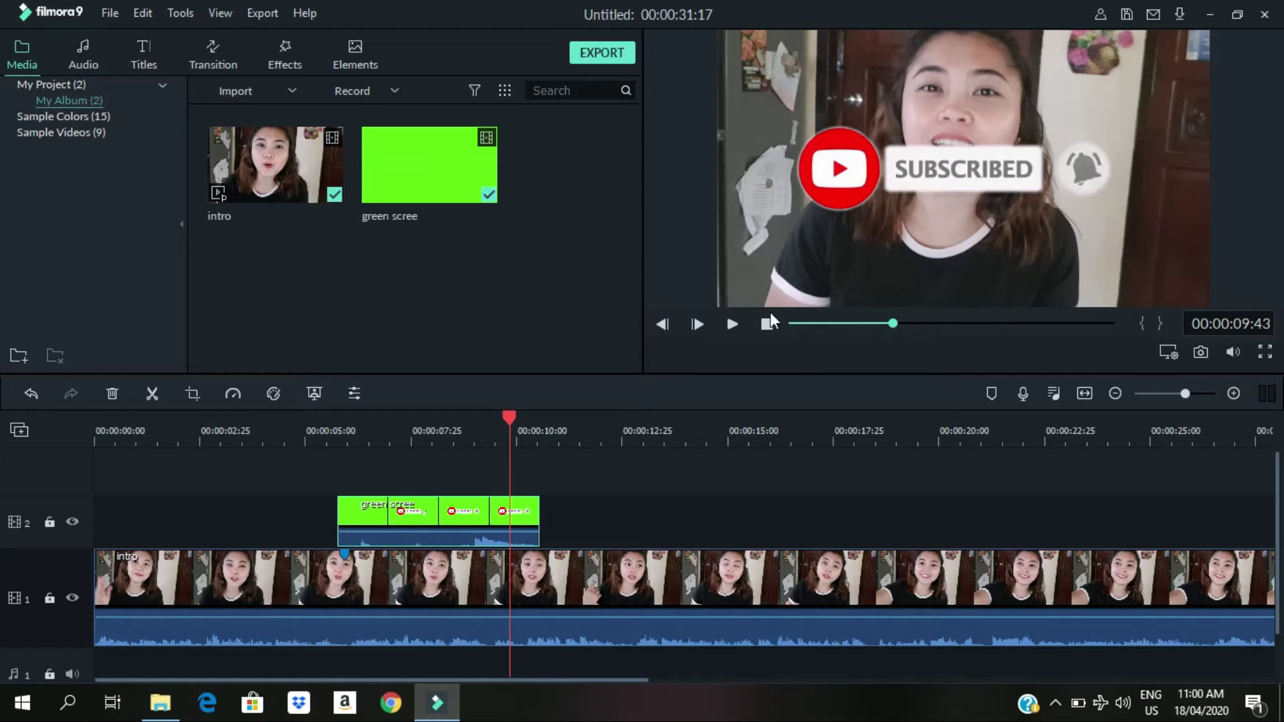
# - Refine the green scree clip's chroma key with offset 88, tolerance 47 and edge thickness about -0.18
pyautogui.rightClick(478, 508)
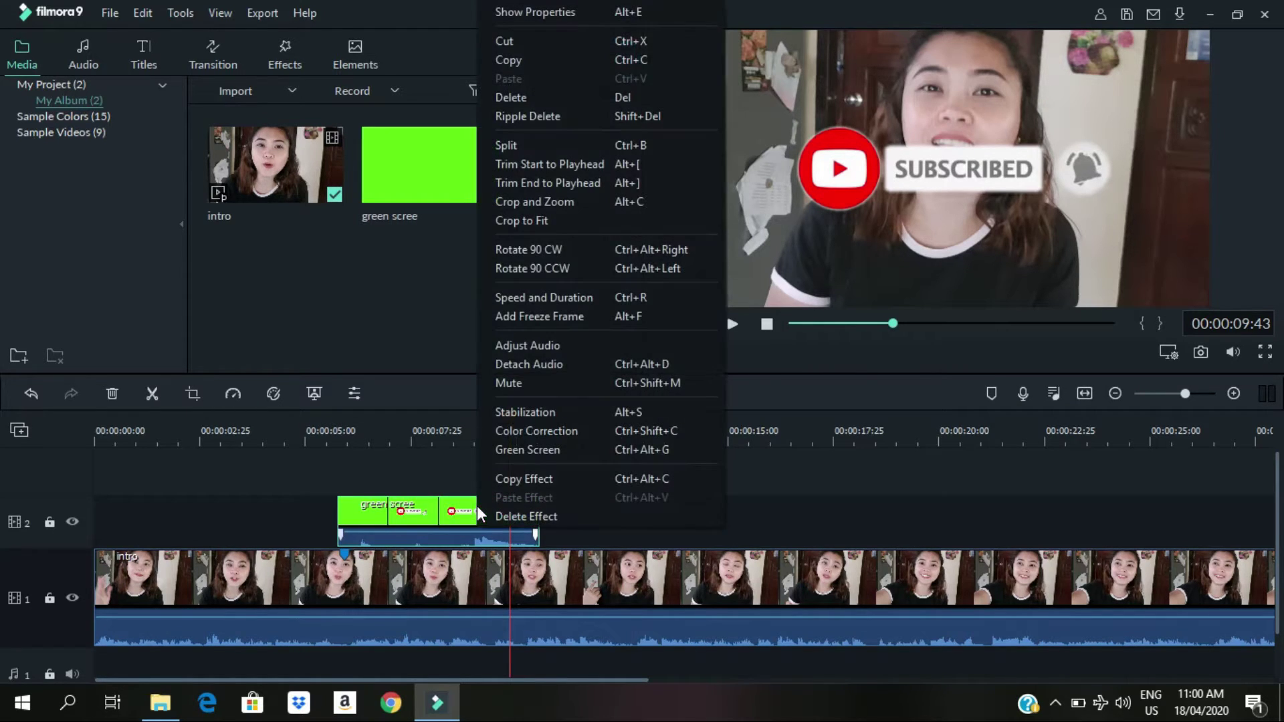
pyautogui.click(547, 451)
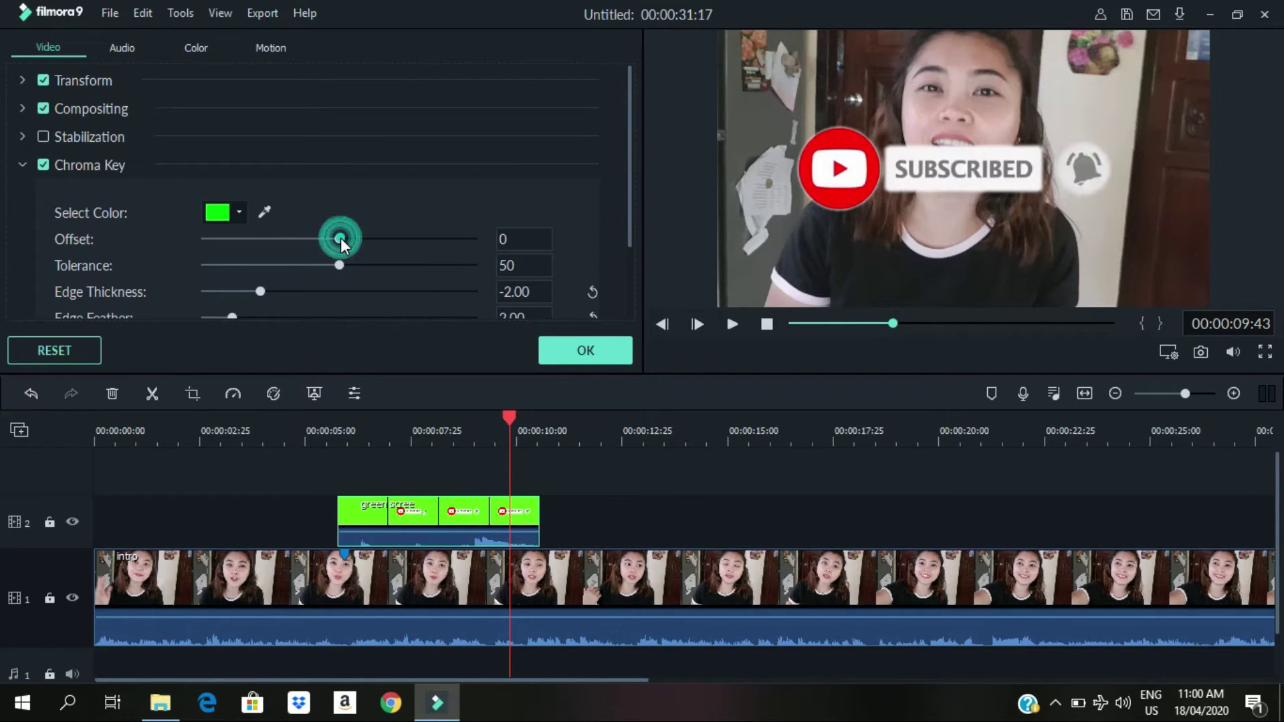
pyautogui.moveTo(341, 242); pyautogui.dragTo(458, 250)
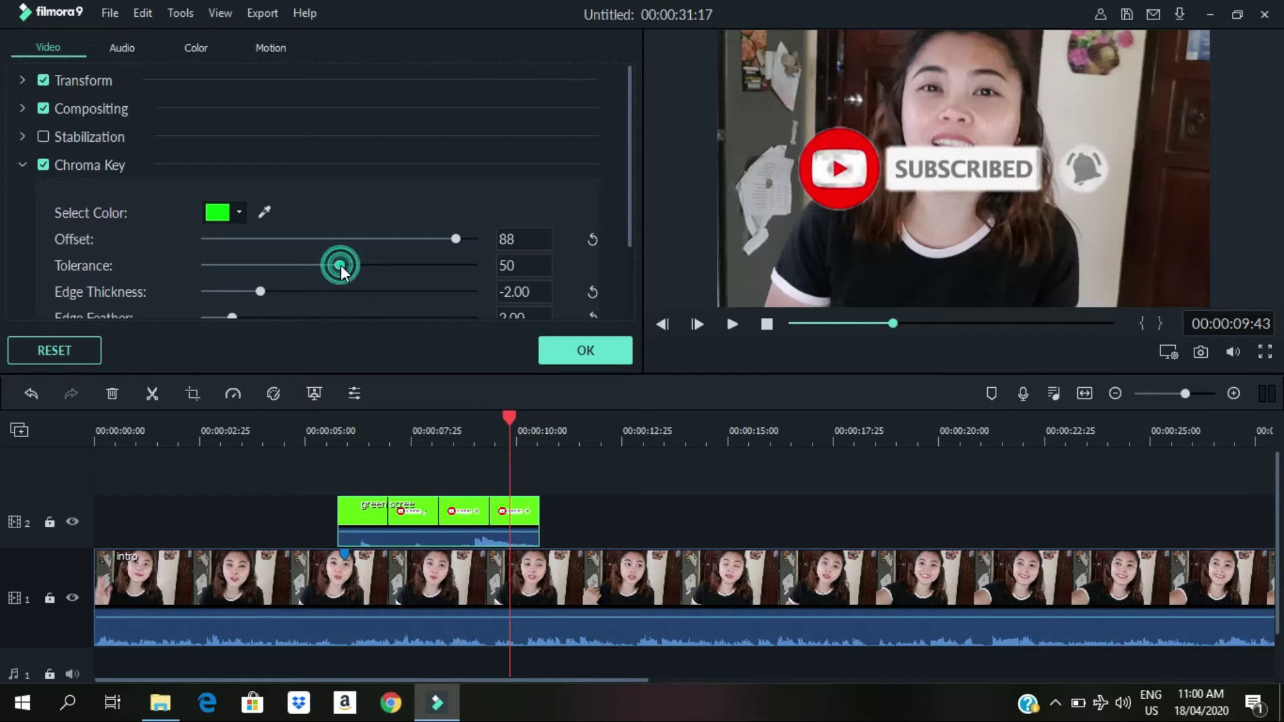
pyautogui.moveTo(339, 265)
pyautogui.mouseDown()
pyautogui.moveTo(440, 274)
pyautogui.moveTo(334, 277)
pyautogui.mouseUp()
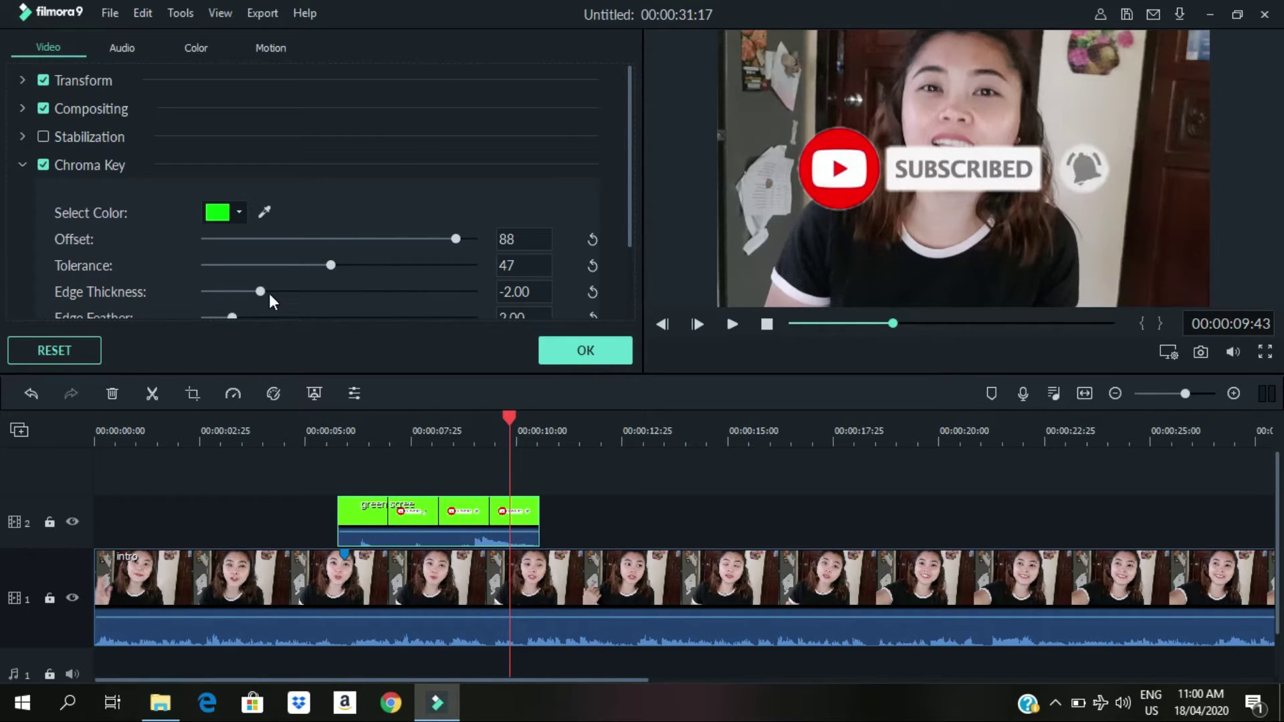
pyautogui.moveTo(261, 292); pyautogui.dragTo(294, 291)
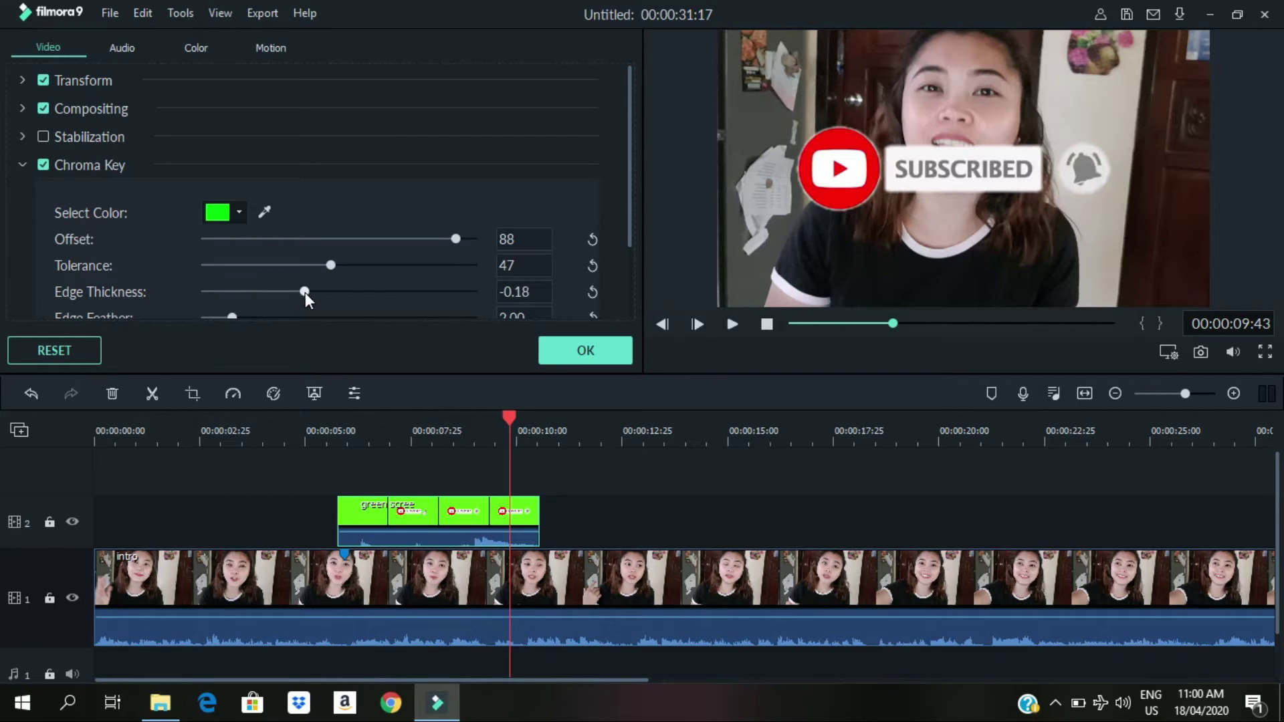
pyautogui.click(586, 351)
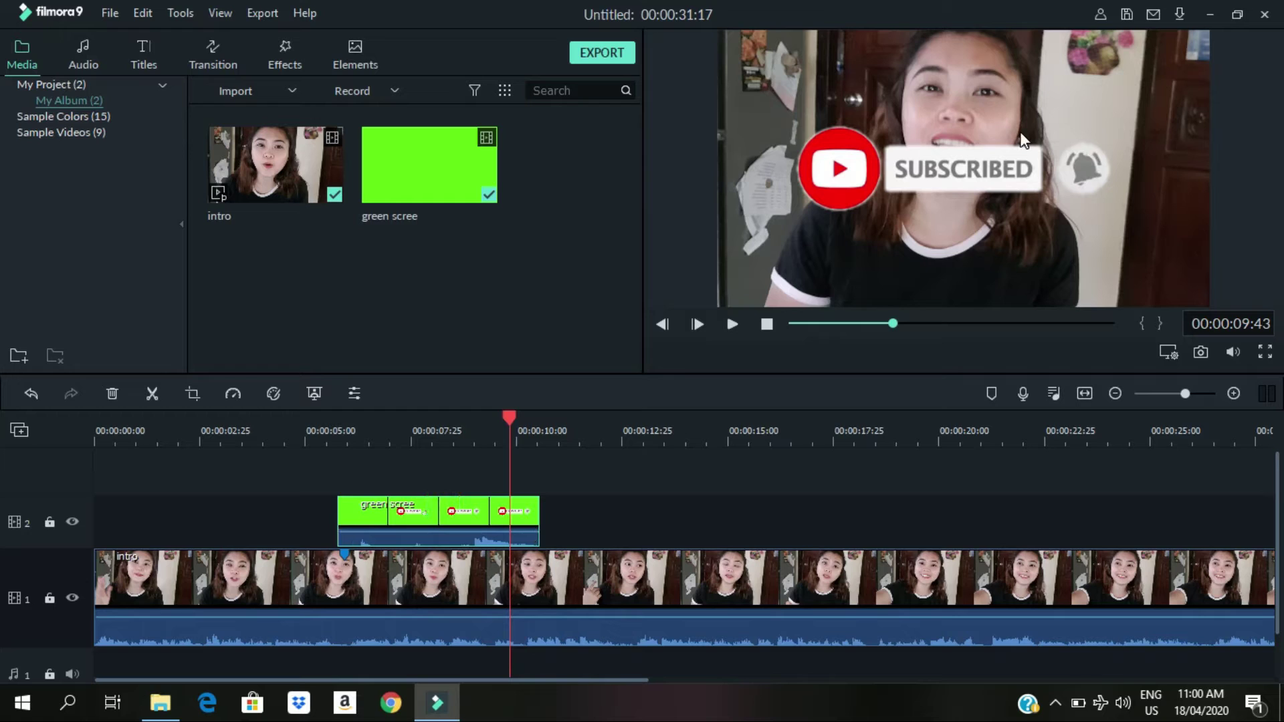
# - Shrink the subscribe overlay to about half the frame width and place it centred near the frame's lower edge
pyautogui.click(1000, 178)
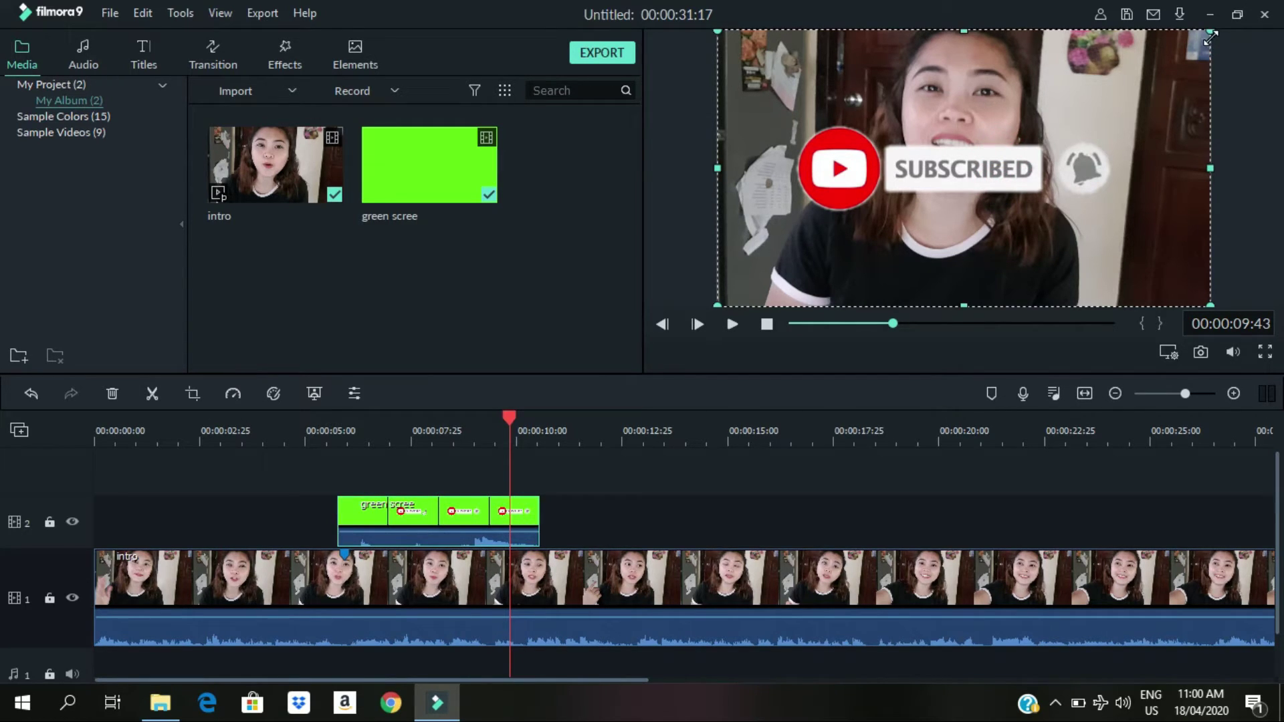
pyautogui.moveTo(1211, 35); pyautogui.dragTo(1054, 117)
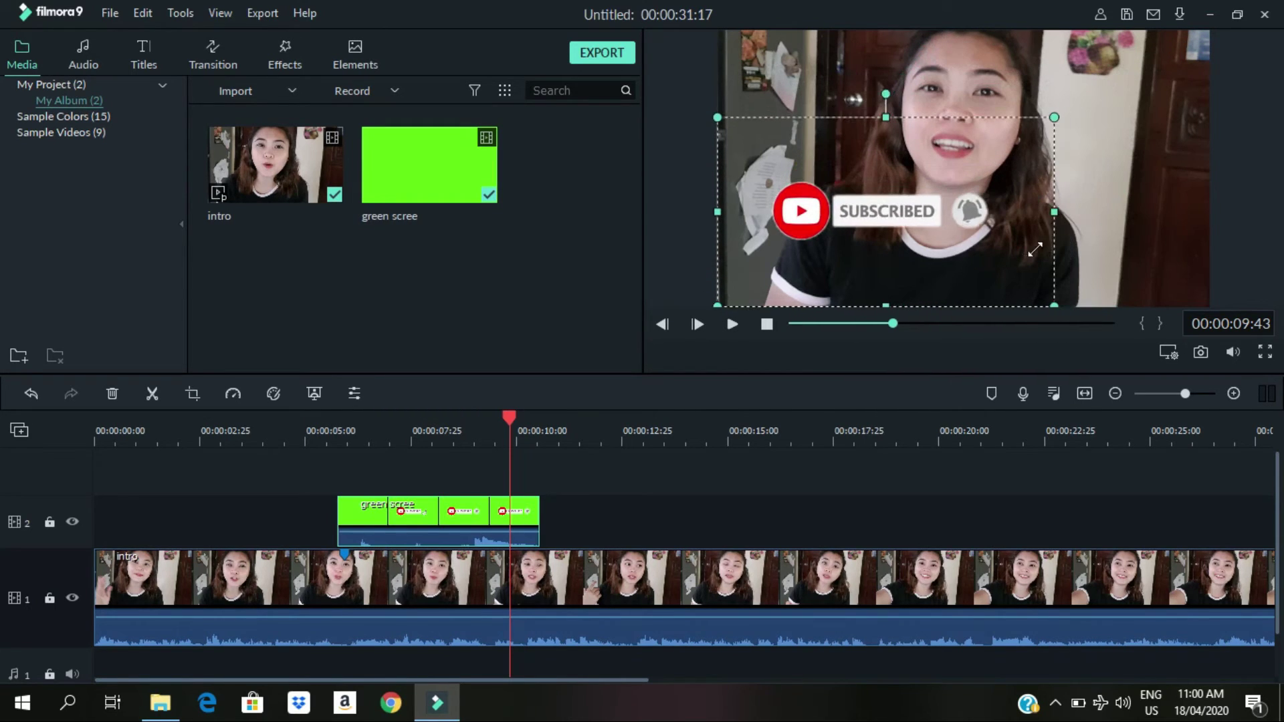
pyautogui.moveTo(1034, 250); pyautogui.dragTo(964, 255)
pyautogui.moveTo(860, 224); pyautogui.dragTo(954, 236)
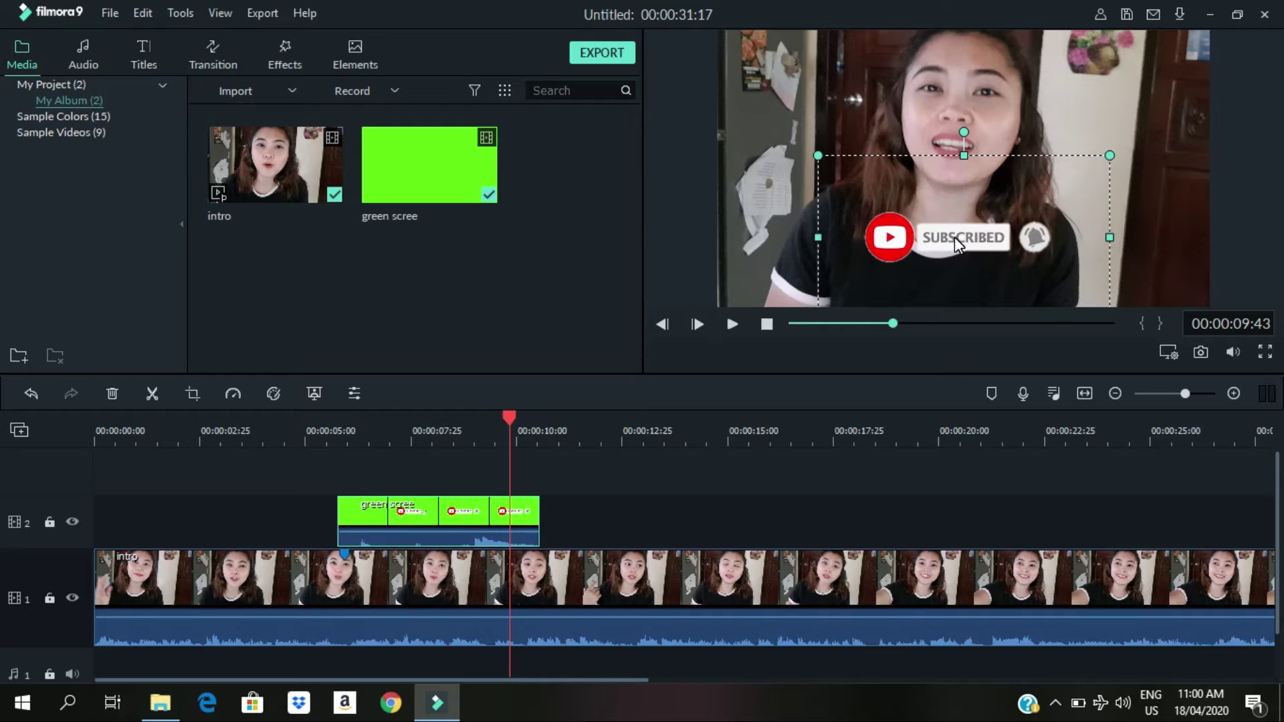
pyautogui.moveTo(1107, 157); pyautogui.dragTo(1059, 186)
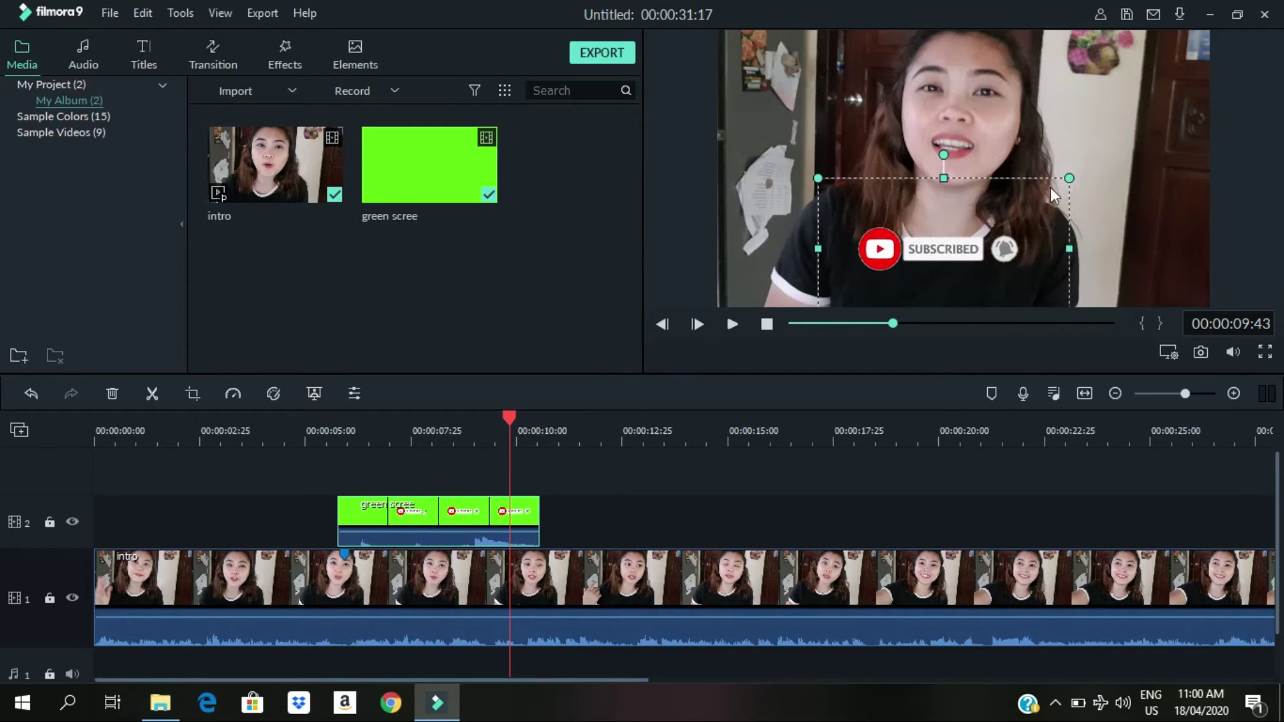
pyautogui.moveTo(952, 251); pyautogui.dragTo(965, 252)
pyautogui.click(776, 244)
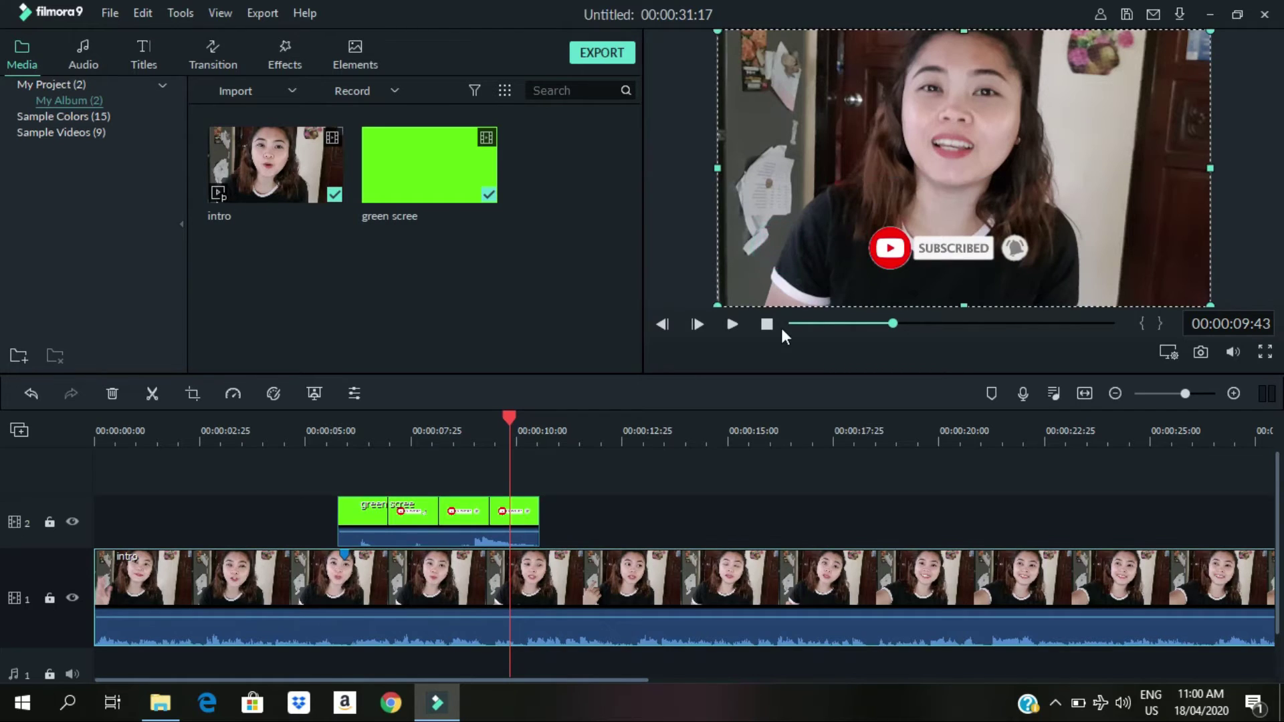
# - Play the video from 00:00:04:04, checking the resized subscribe overlay in full screen, and pause once the overlay has ended
pyautogui.moveTo(895, 325); pyautogui.dragTo(835, 327)
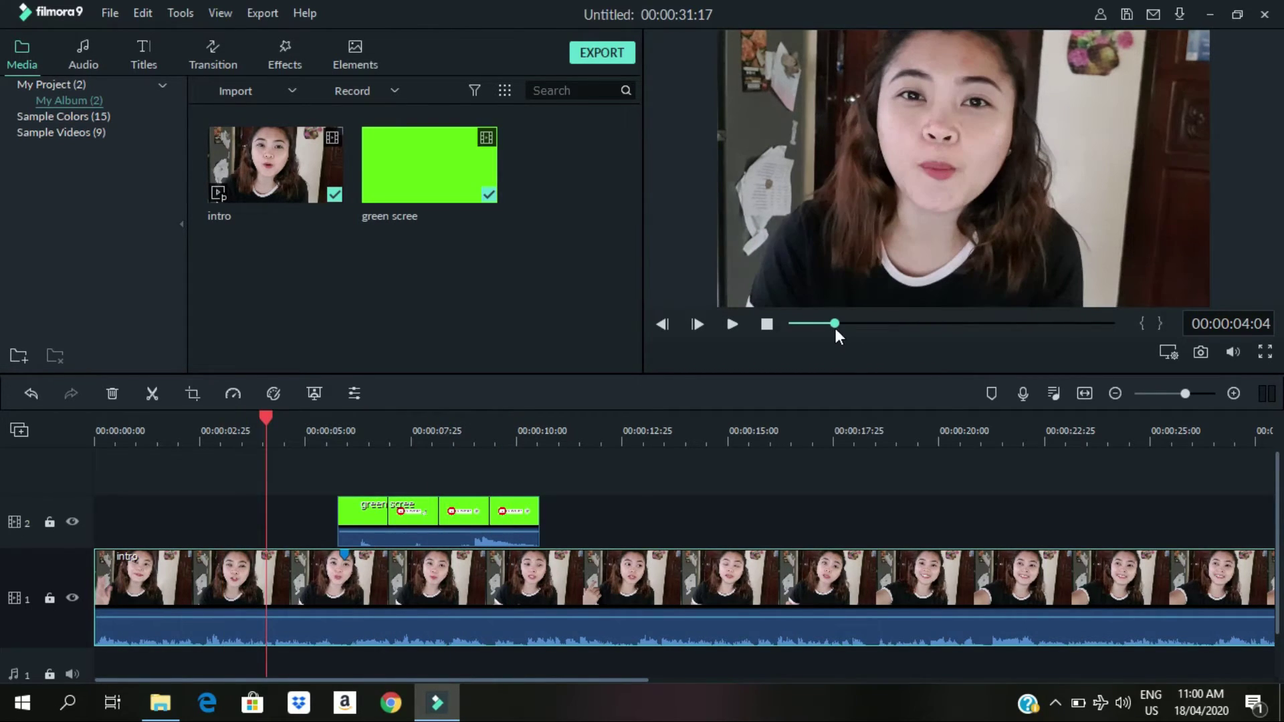
pyautogui.click(733, 324)
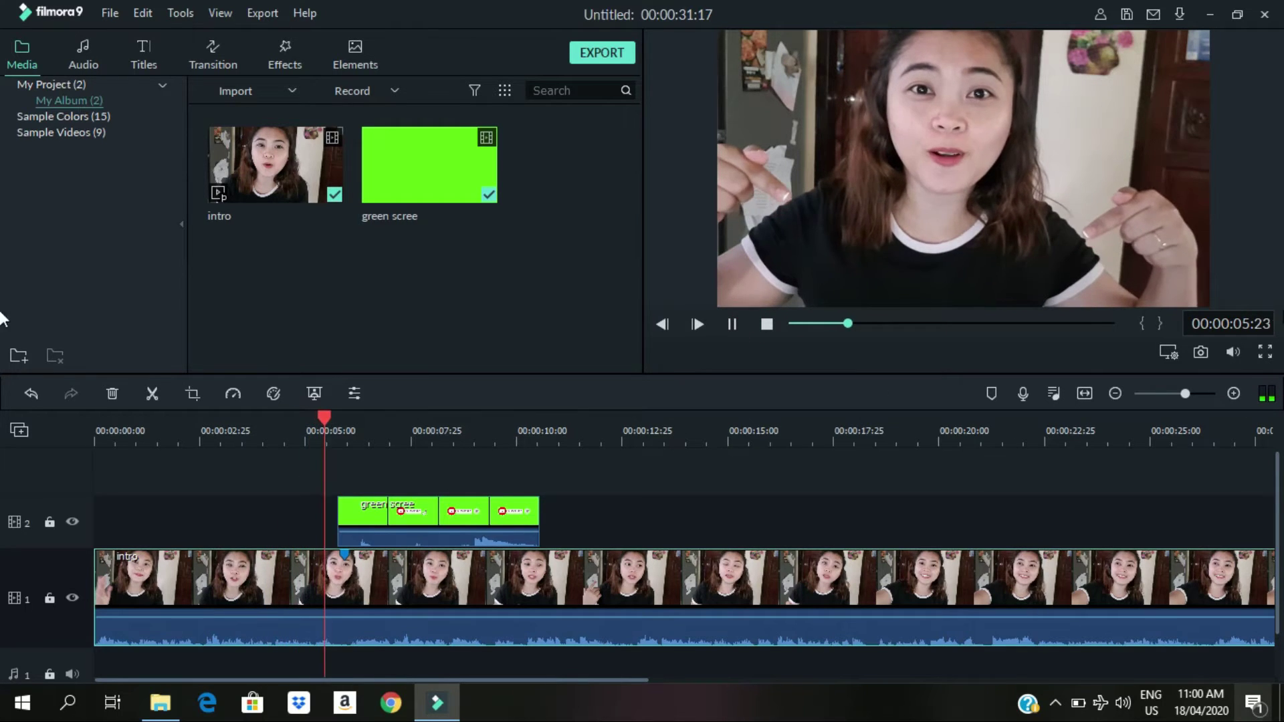
pyautogui.click(1264, 352)
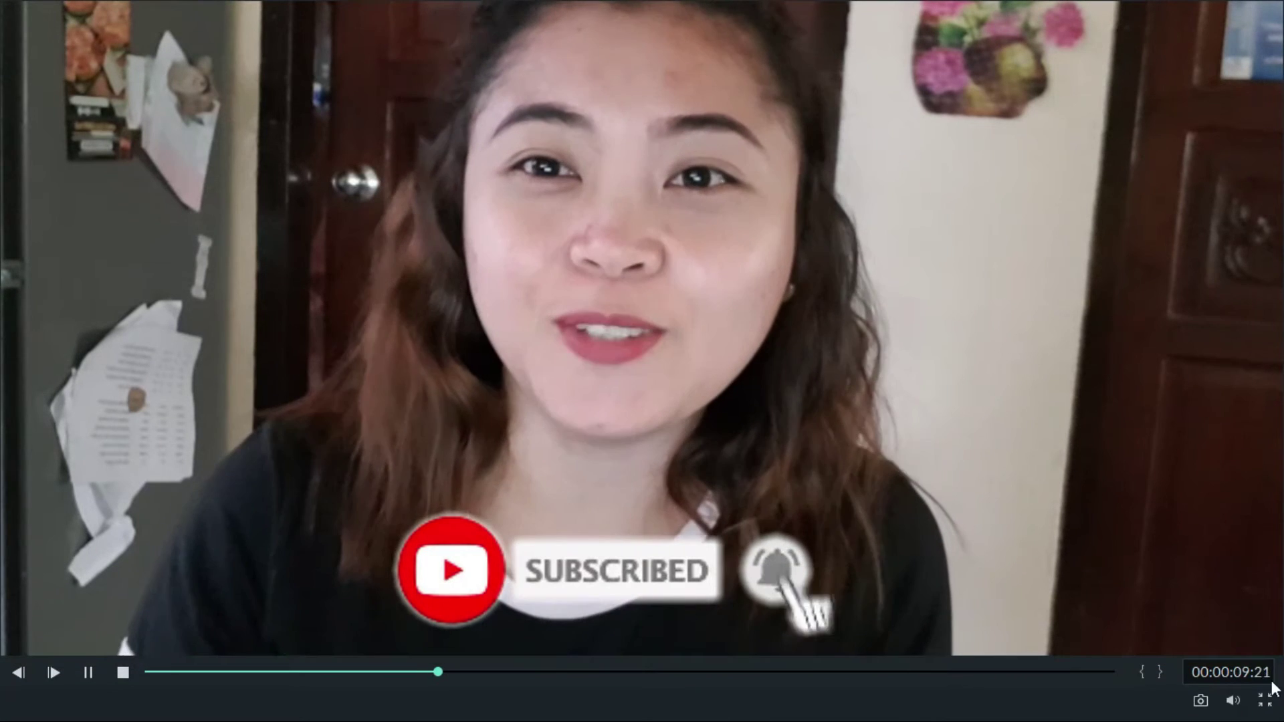
pyautogui.click(1264, 700)
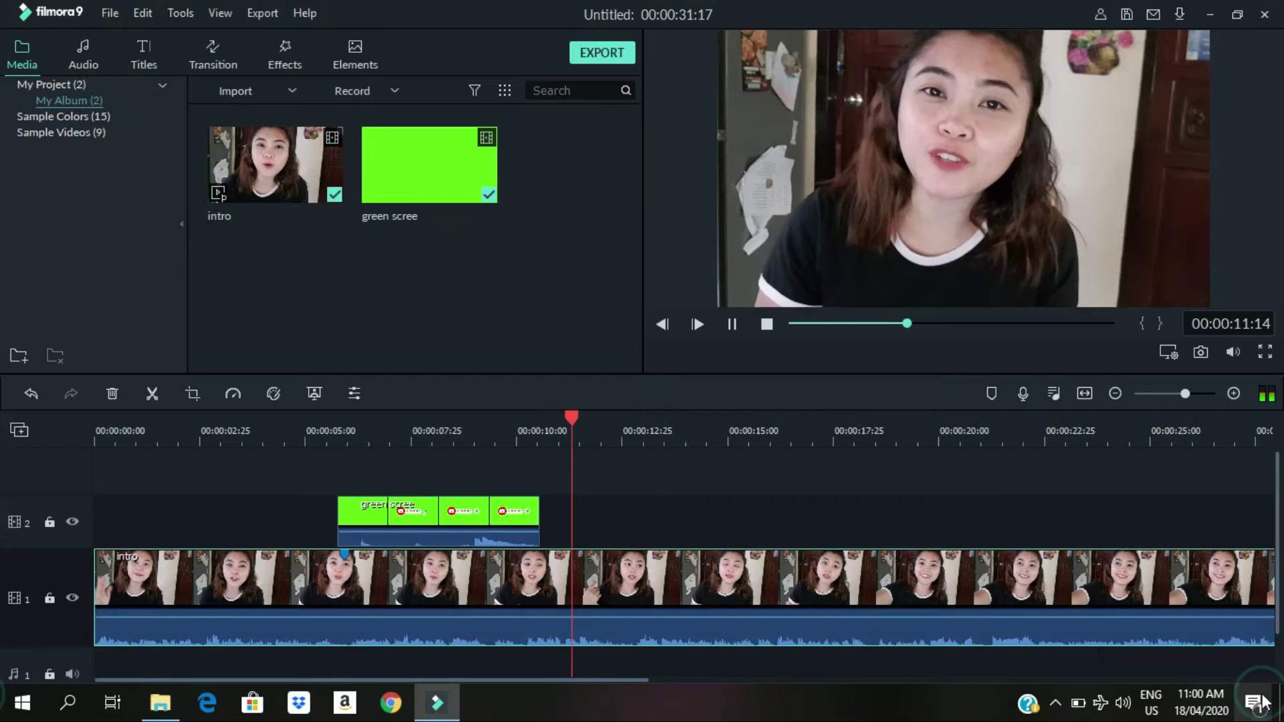
pyautogui.click(733, 323)
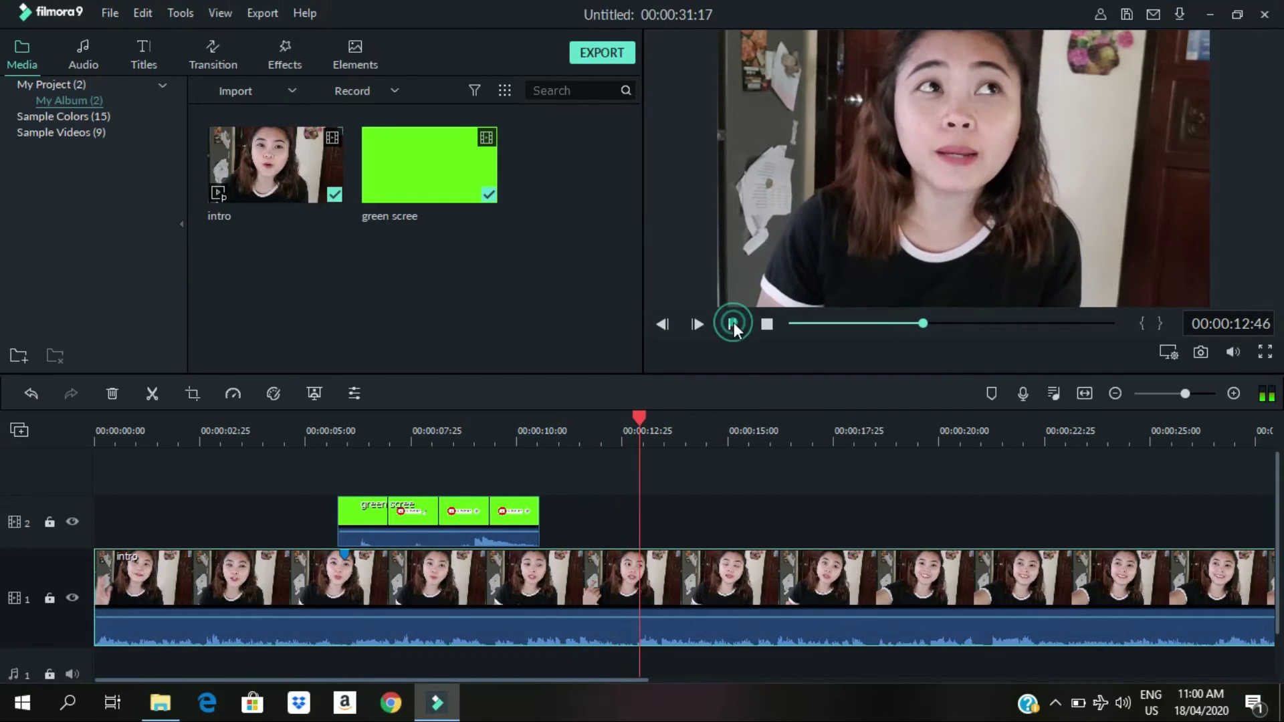
# - Shift the green scree clip on track 2 slightly earlier, to start at about 5.6 seconds, and replay from 00:00:04:49 to check its timing
pyautogui.click(408, 512)
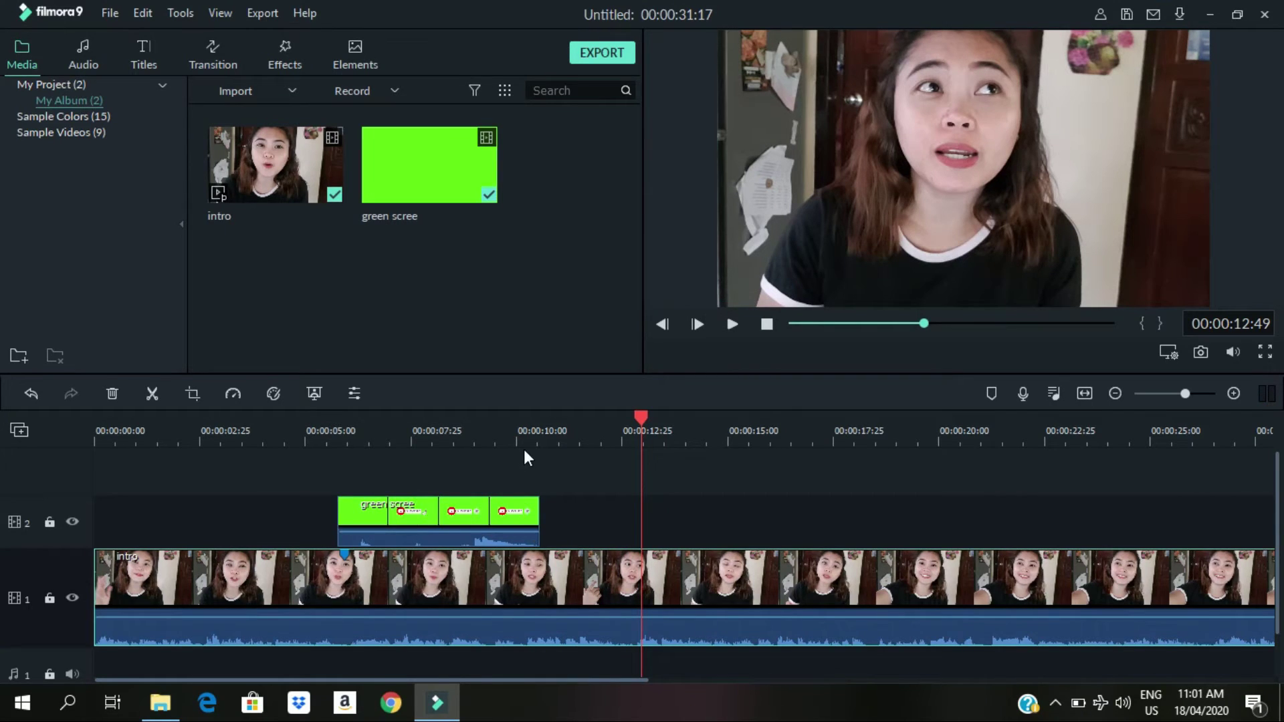
pyautogui.click(476, 515)
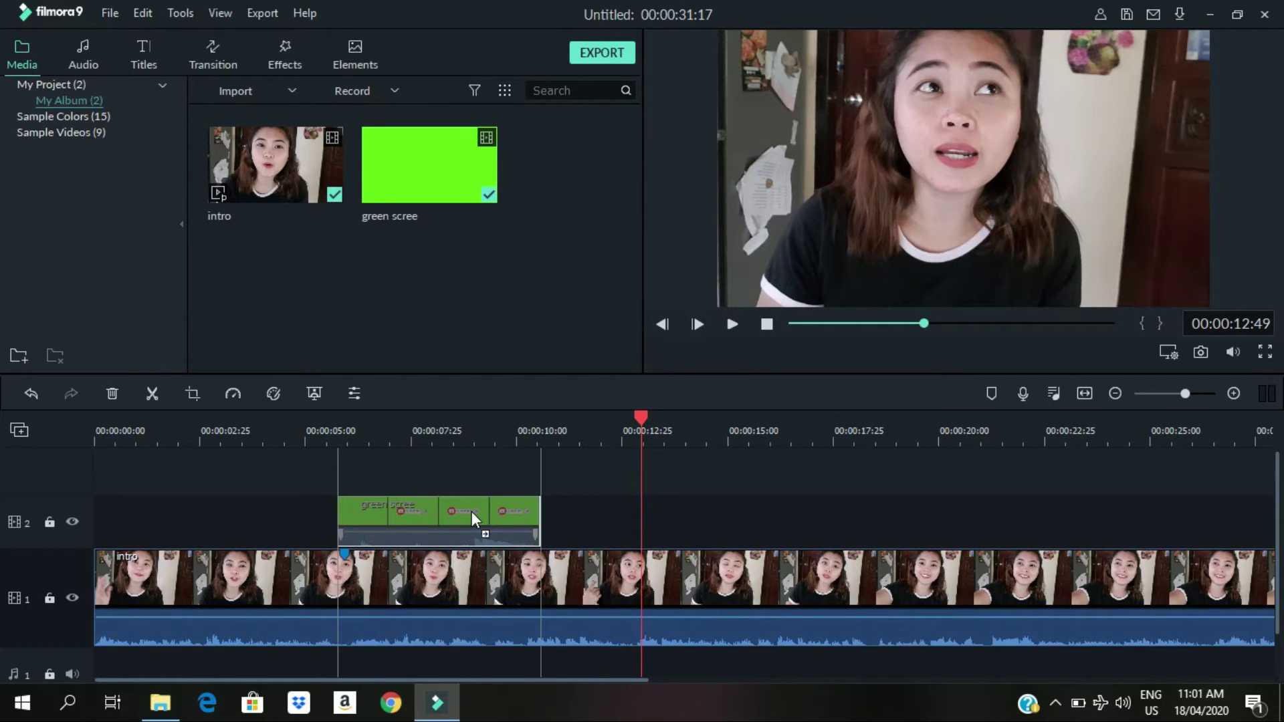
pyautogui.moveTo(472, 511); pyautogui.dragTo(470, 511)
pyautogui.moveTo(637, 419); pyautogui.dragTo(305, 431)
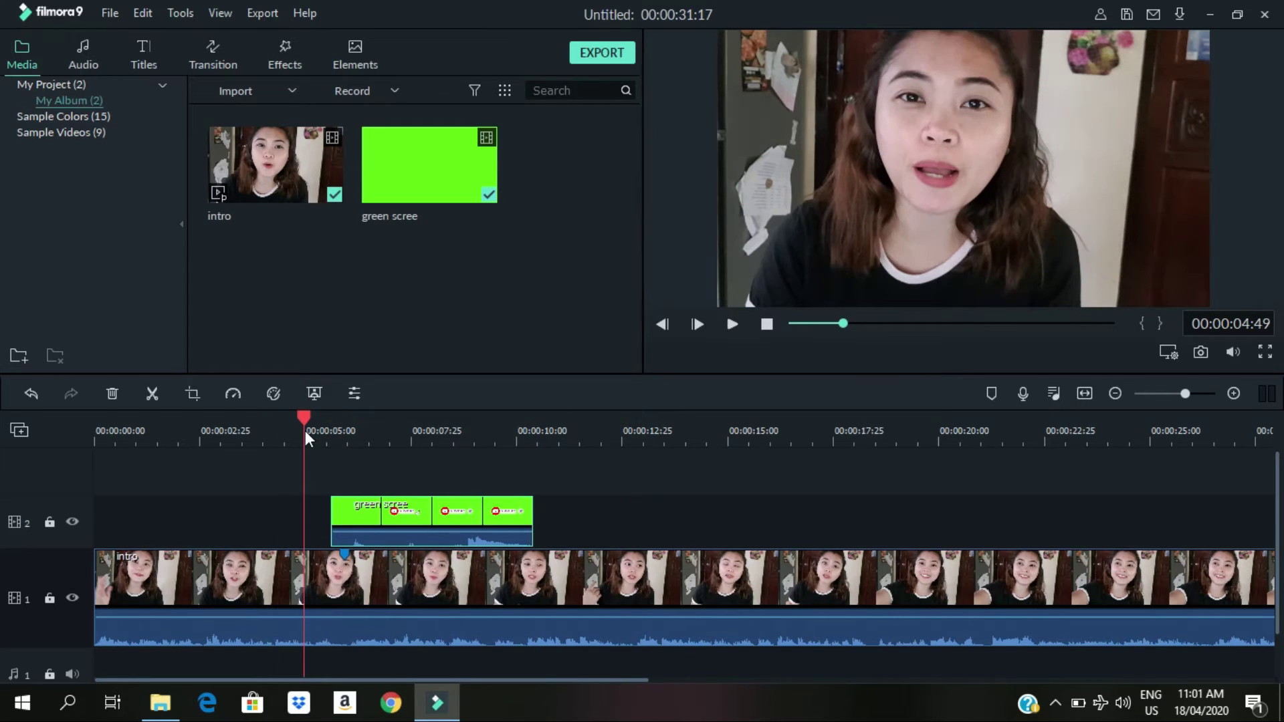
pyautogui.click(732, 324)
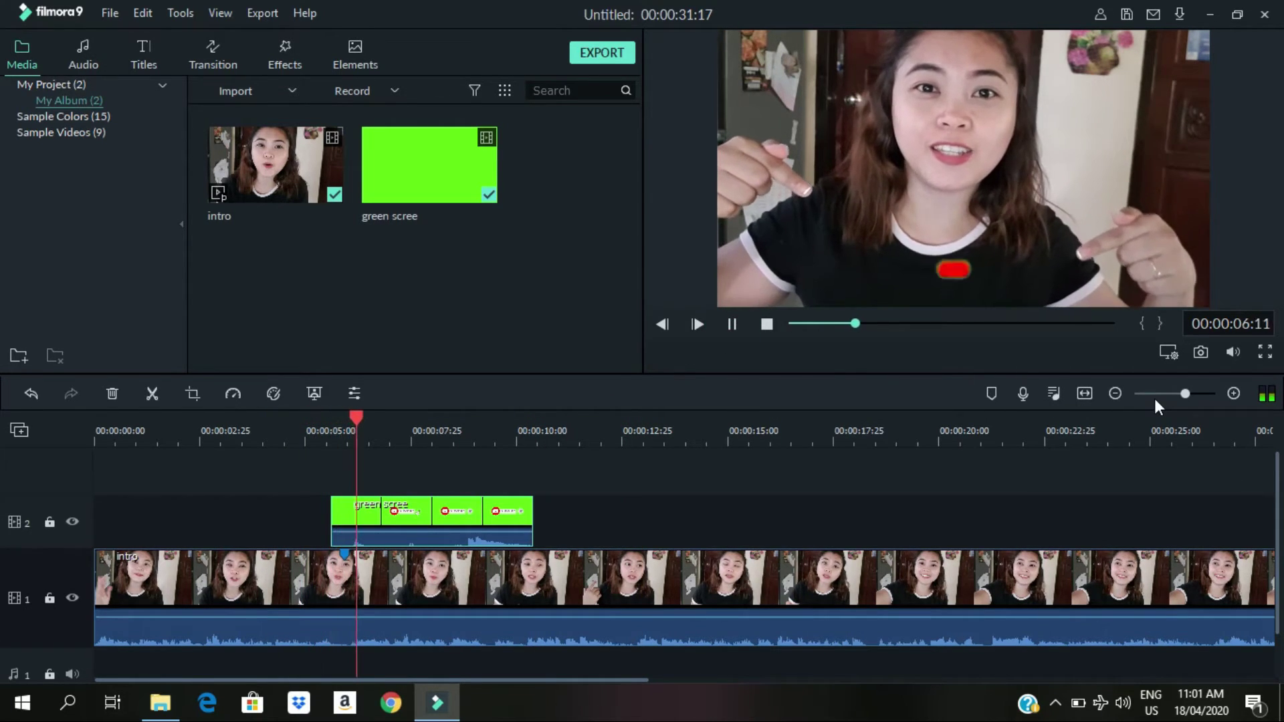
pyautogui.click(731, 323)
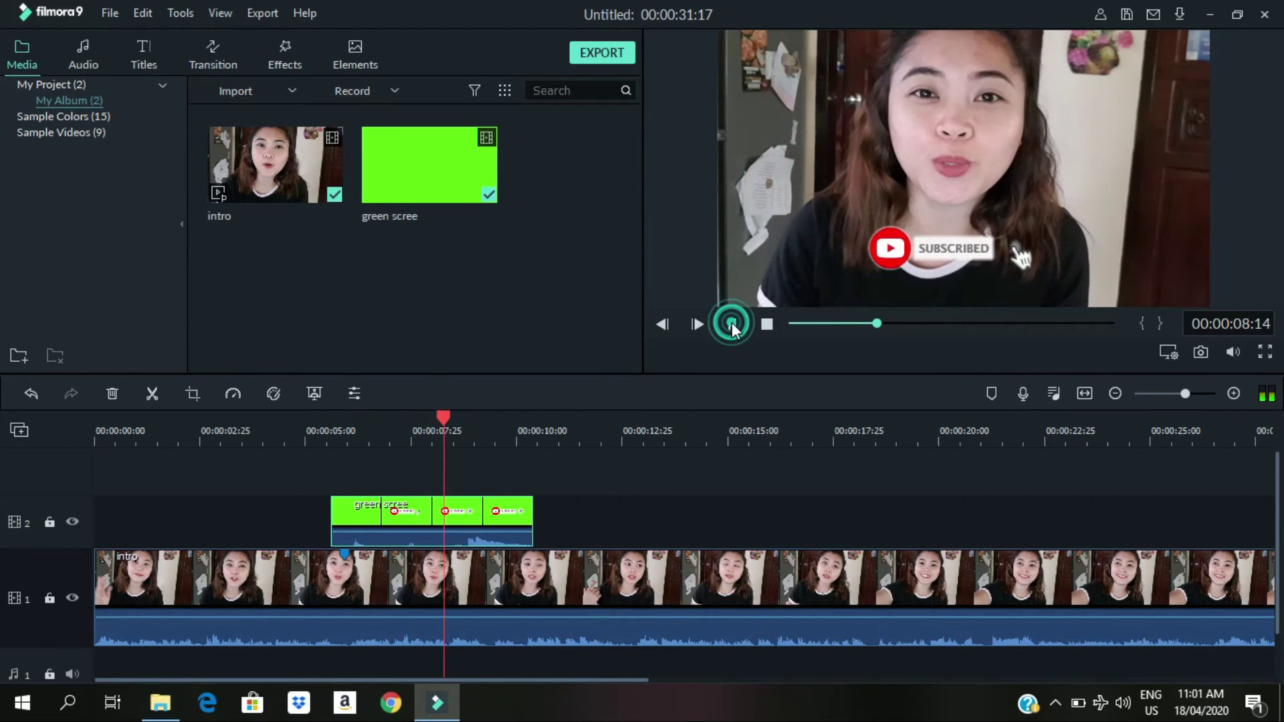
# - Move the green scree clip further forward to start at about 5.3 seconds, and replay the overlay section from about 5 seconds
pyautogui.click(441, 516)
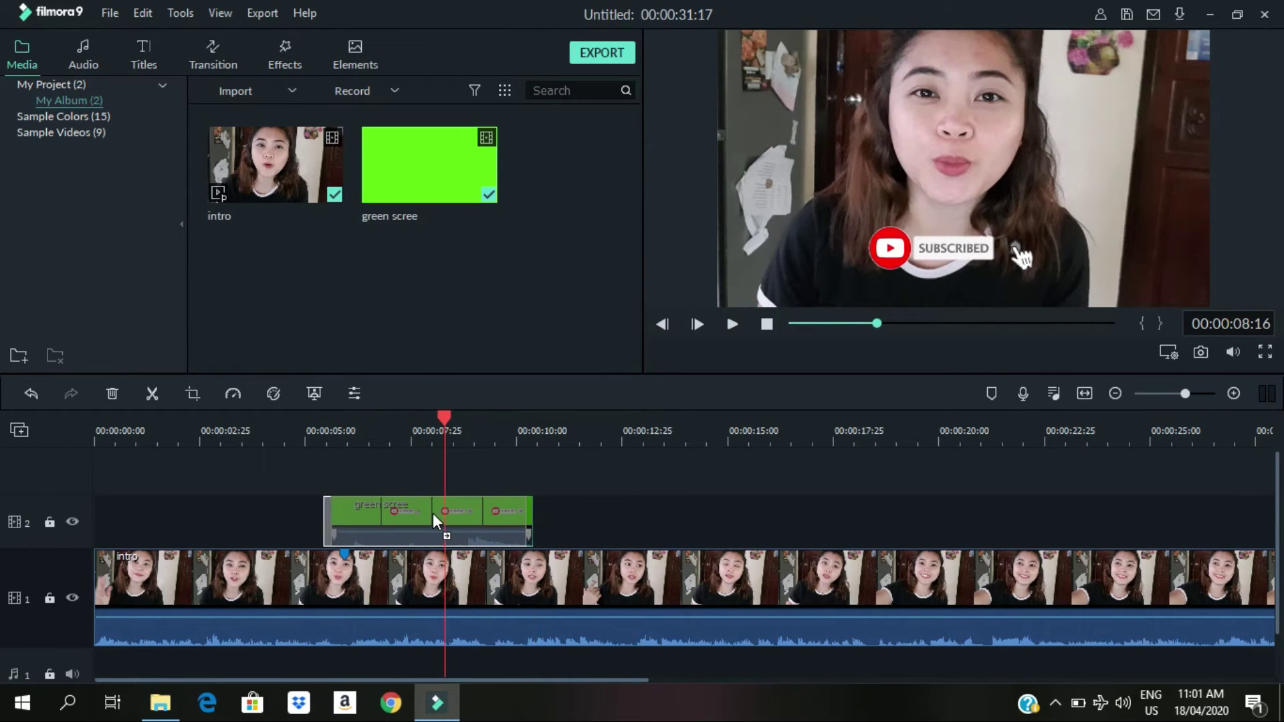
pyautogui.moveTo(432, 512); pyautogui.dragTo(426, 512)
pyautogui.moveTo(443, 416); pyautogui.dragTo(305, 420)
pyautogui.click(732, 324)
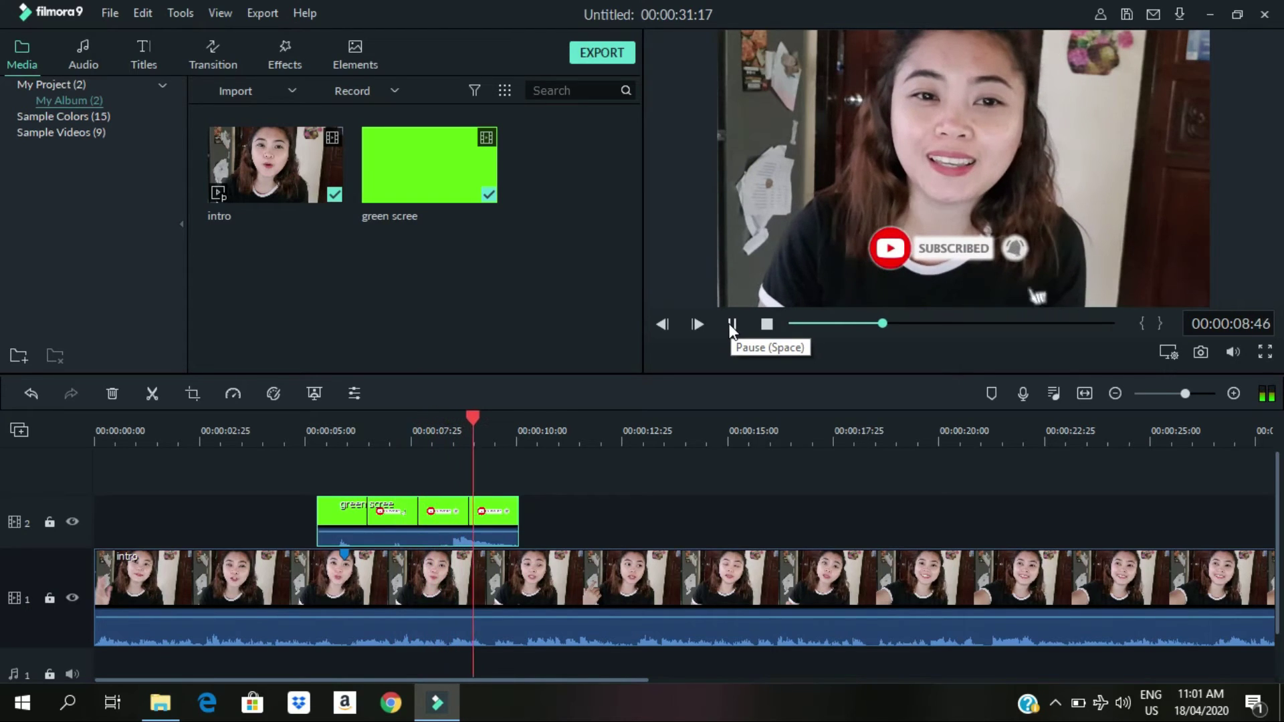
pyautogui.click(730, 324)
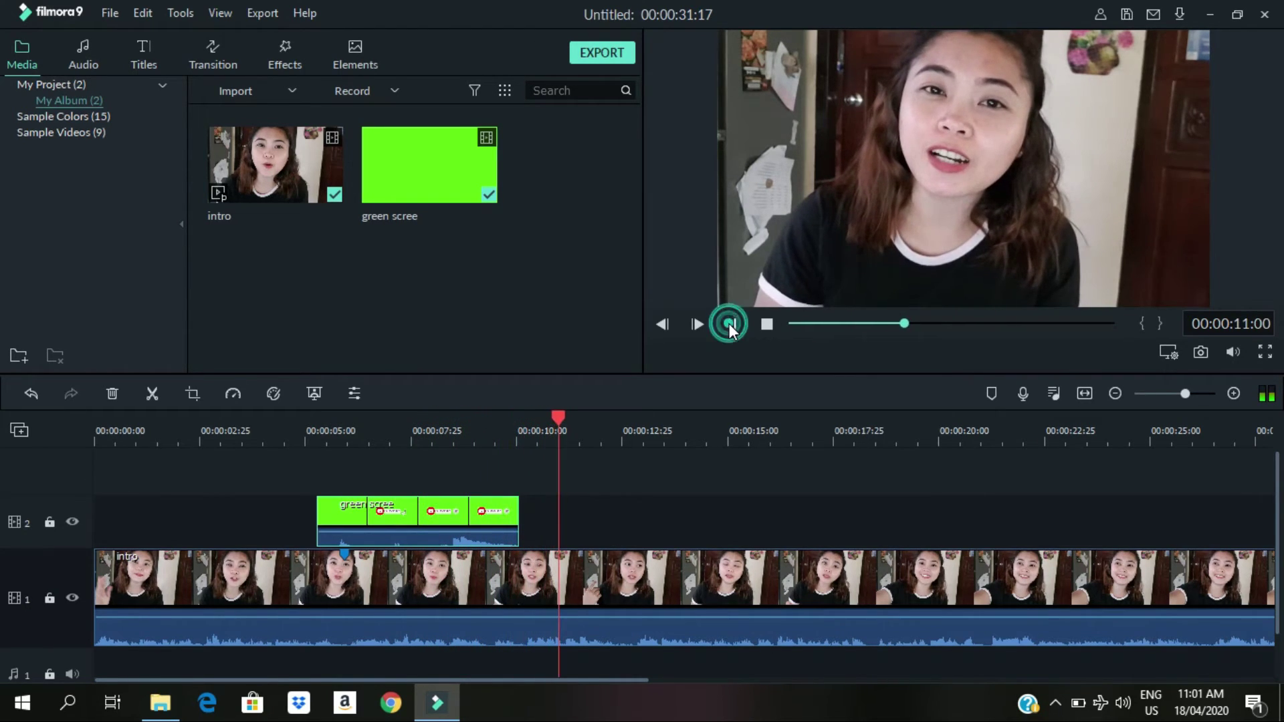